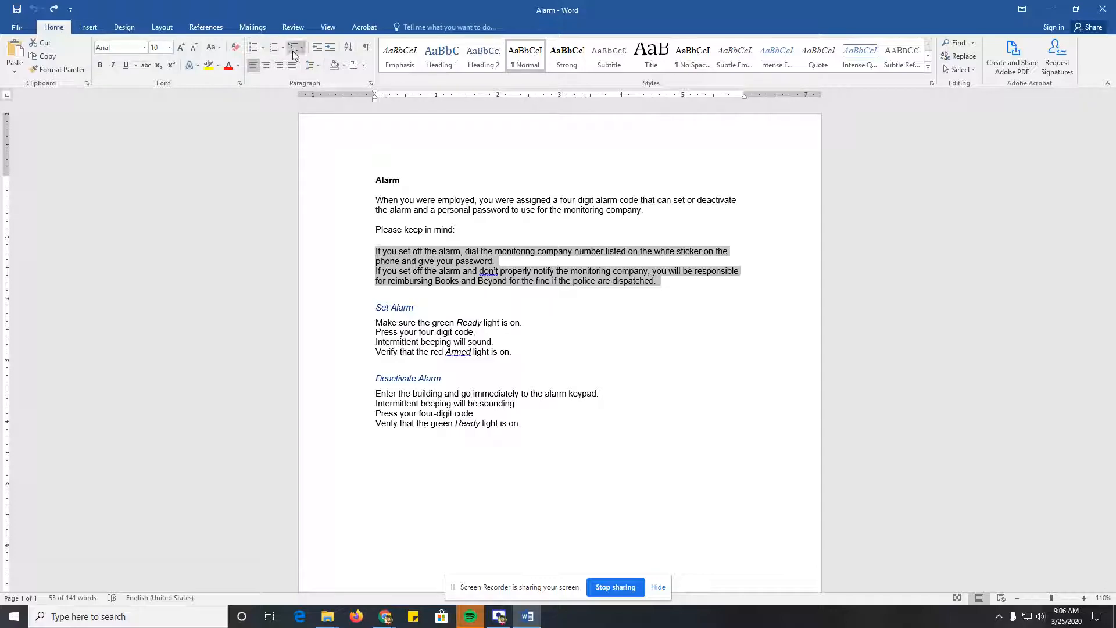
Bullet the two selected paragraphs and add the item "If you do not know your four-digit code, and password, please get it from the HR department.".
click(254, 48)
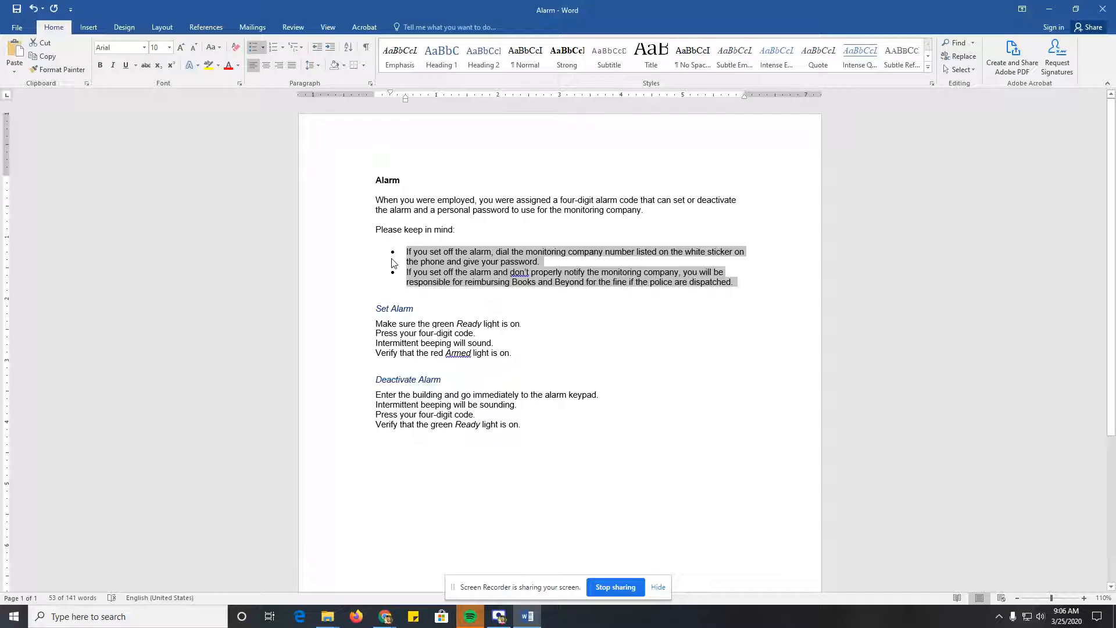
click(410, 277)
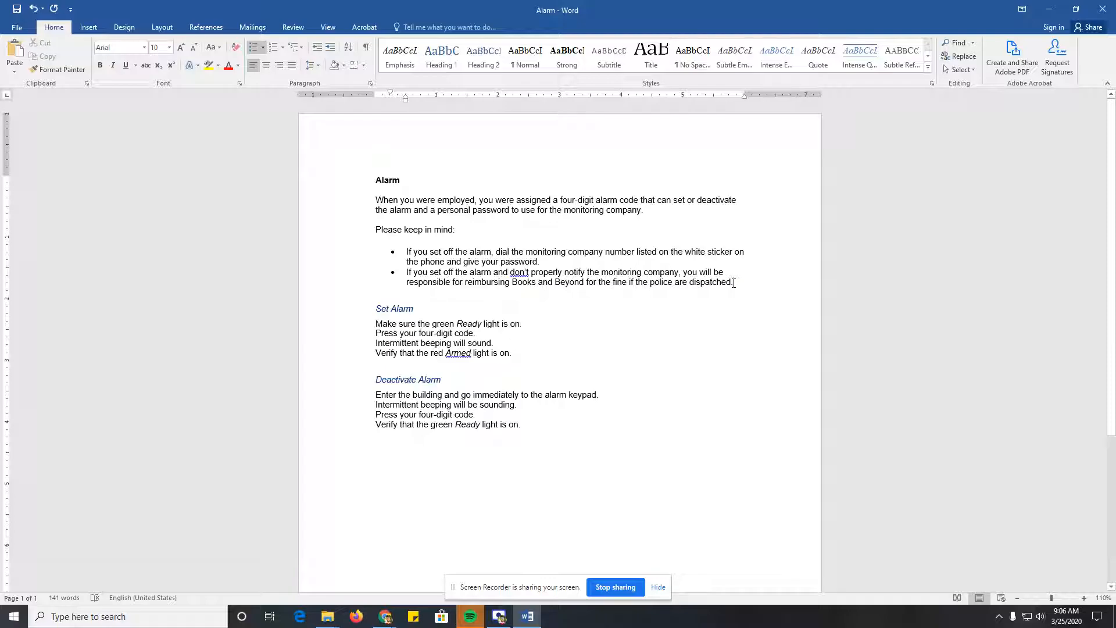
key(Return)
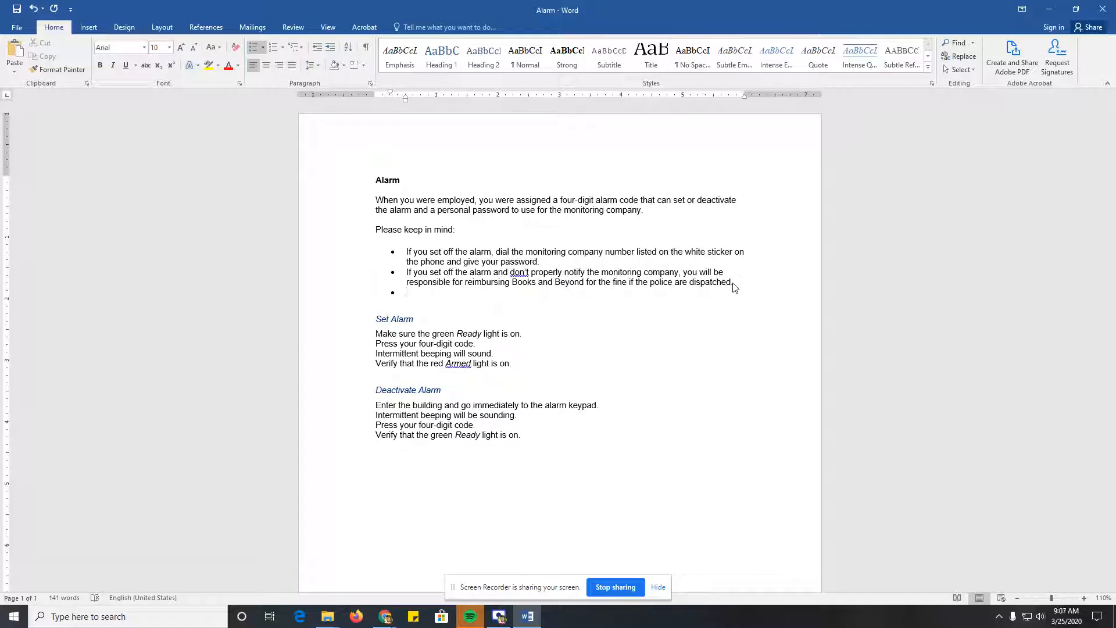
text(If you do not knwoow your four-digit code)
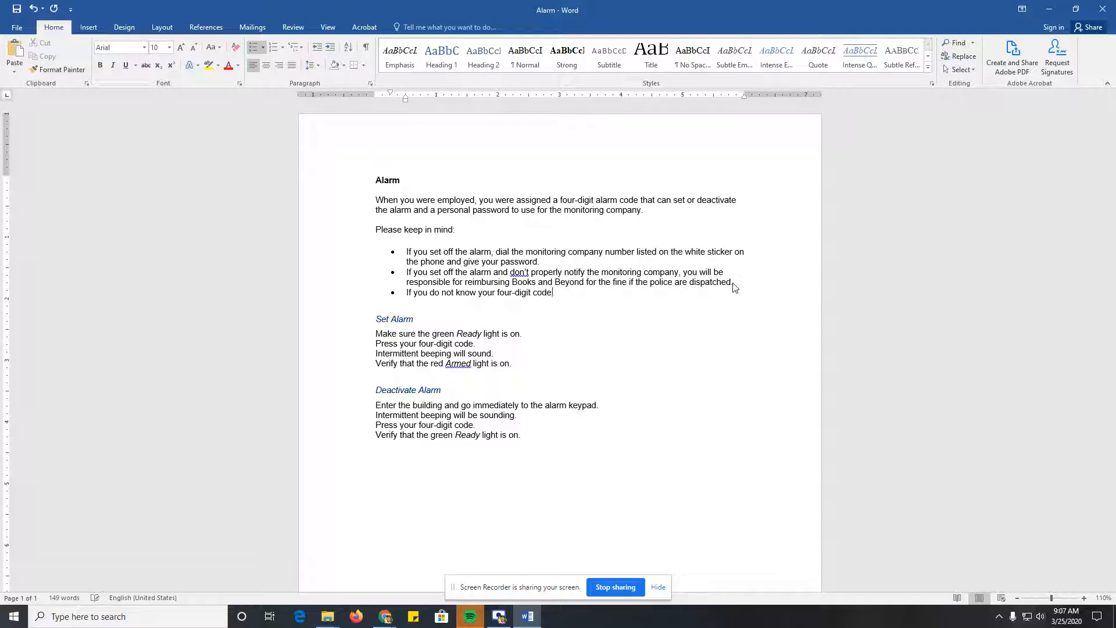
text(, and password, please get it )
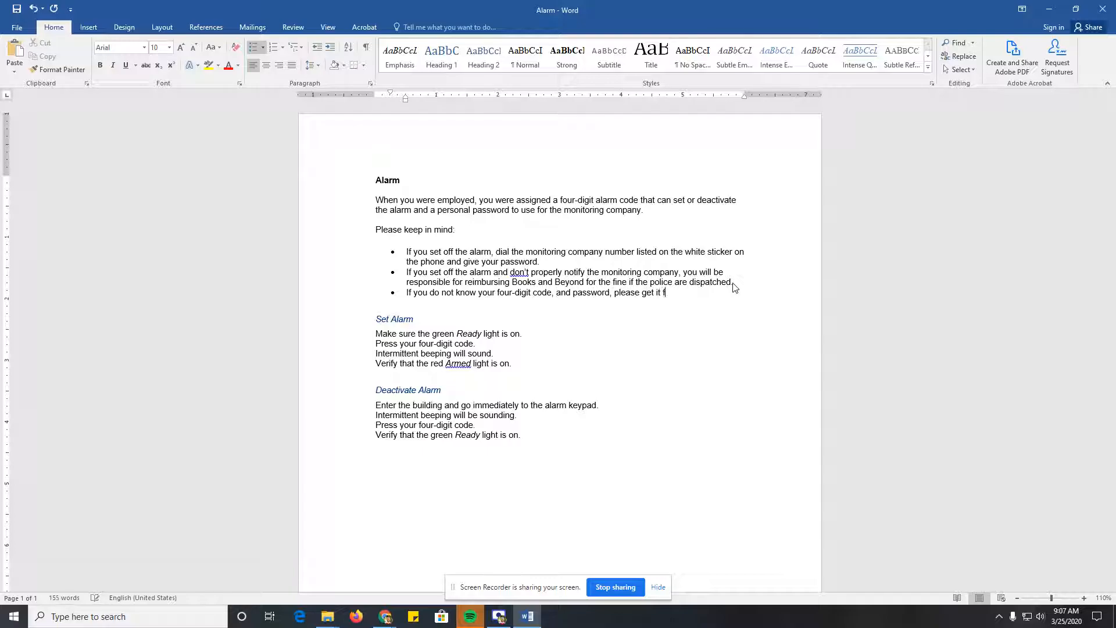
text(from the HR department.)
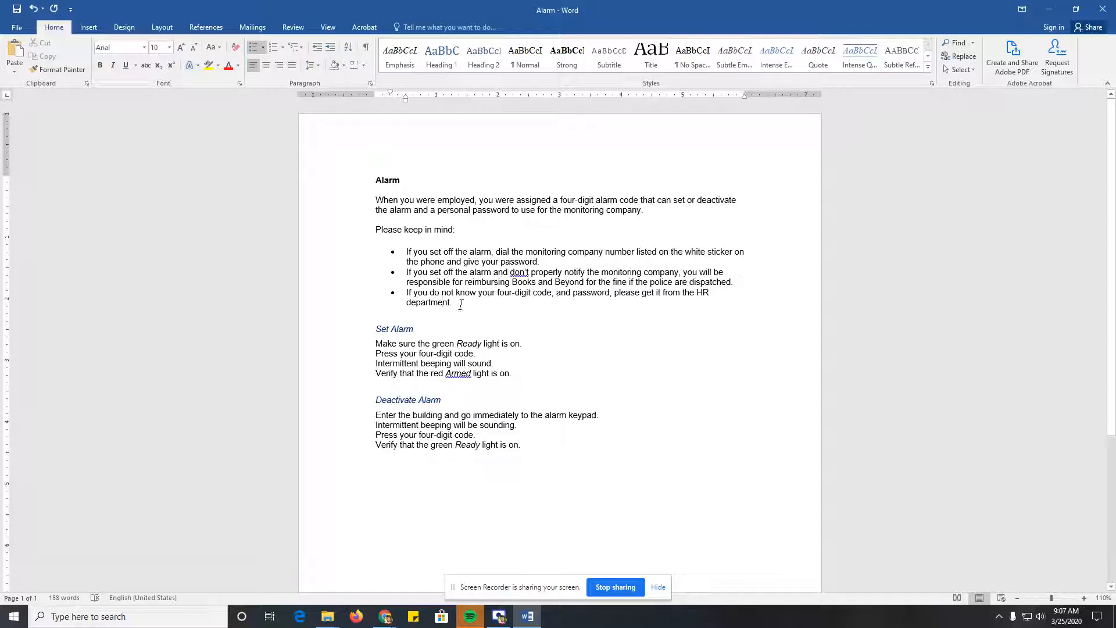
Change the bullet symbol of all three items under "Please keep in mind:" to the hollow circle.
drag(453, 303, 407, 251)
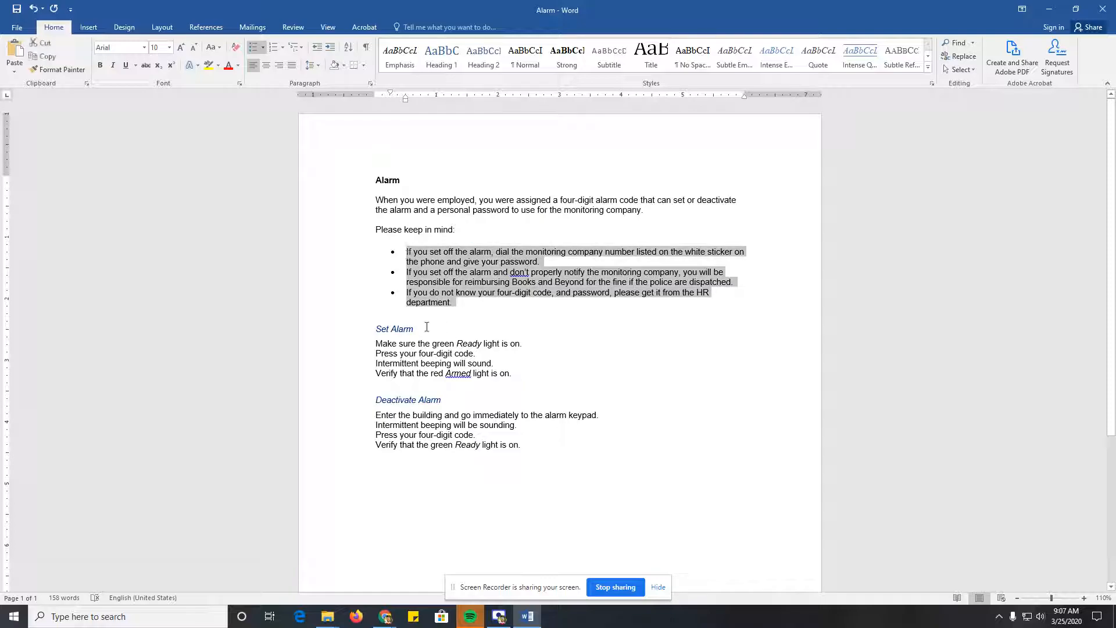
click(263, 48)
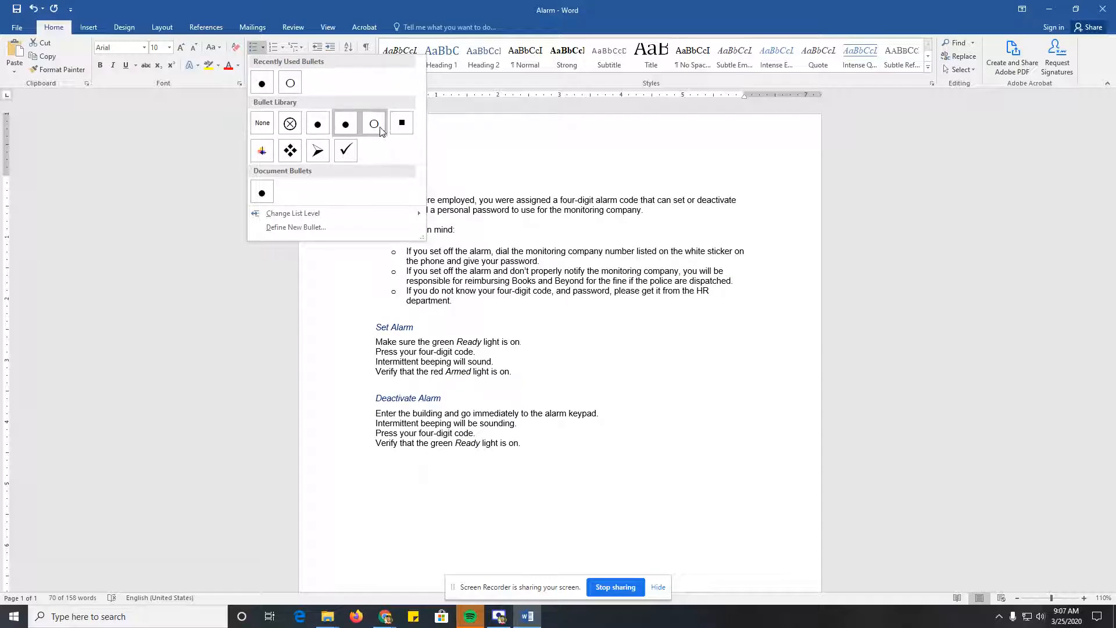
click(380, 132)
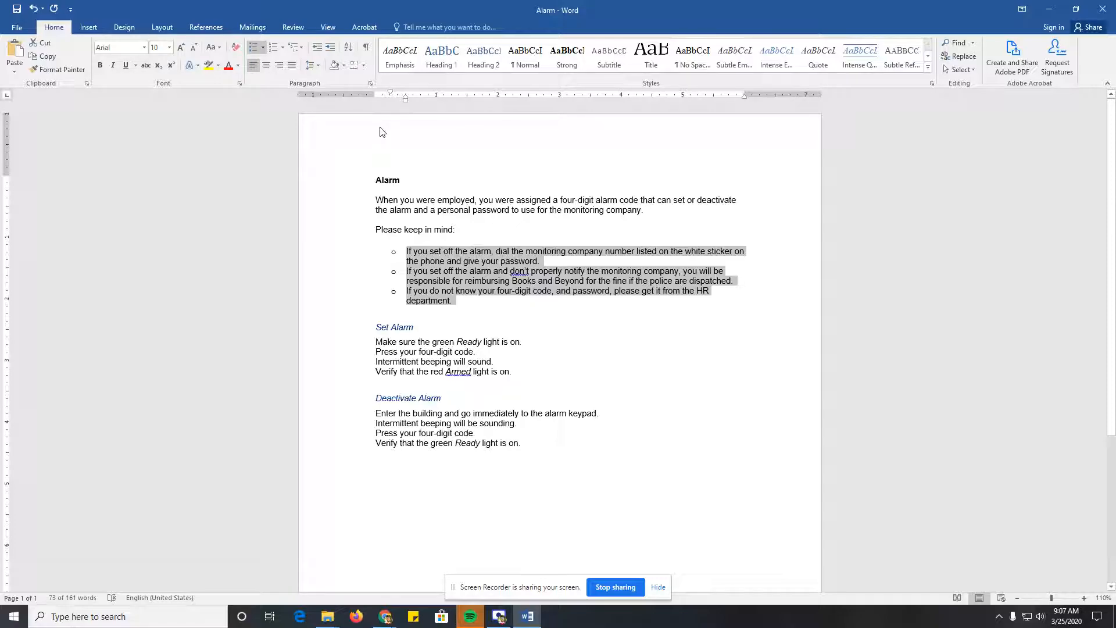
Demote the second bullet item, about not properly notifying the monitoring company, to list level 2.
click(408, 271)
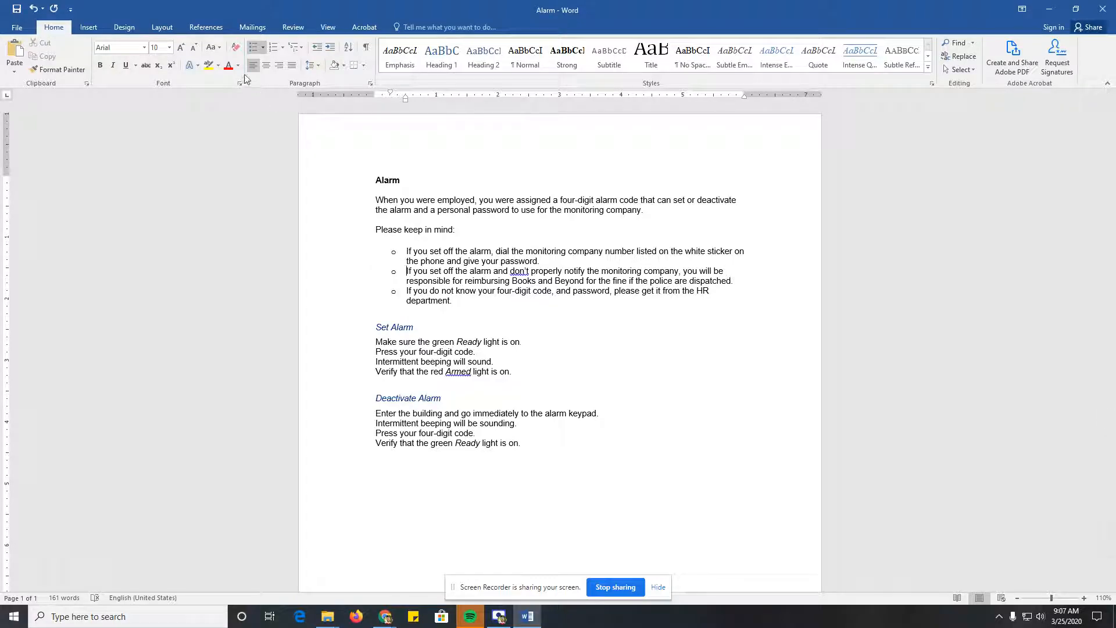
click(261, 51)
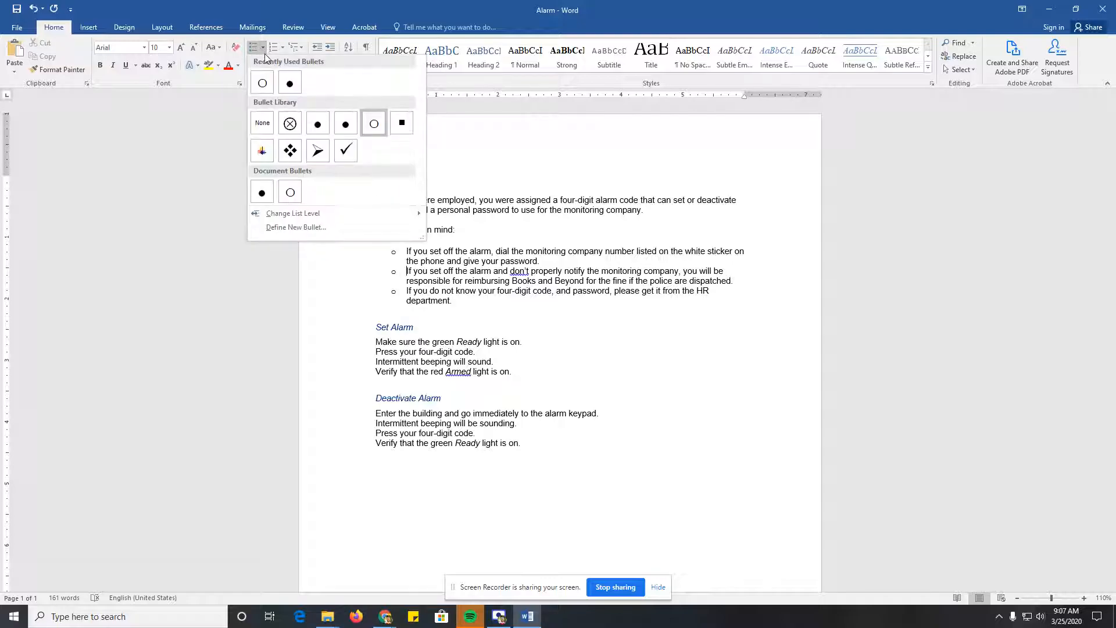
mouse_move(298, 216)
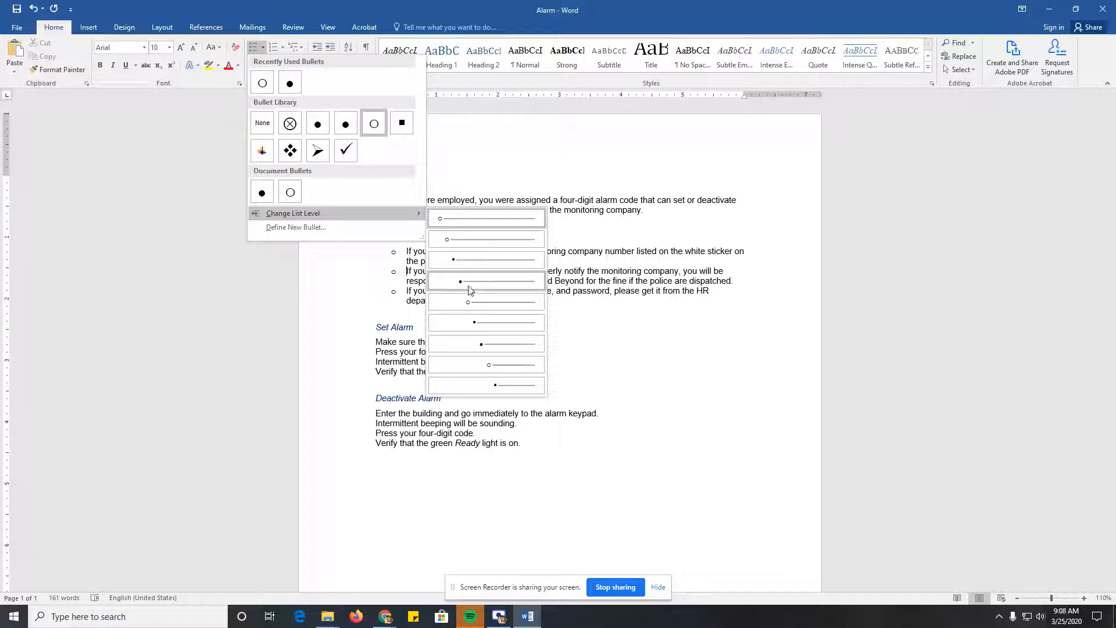
click(464, 240)
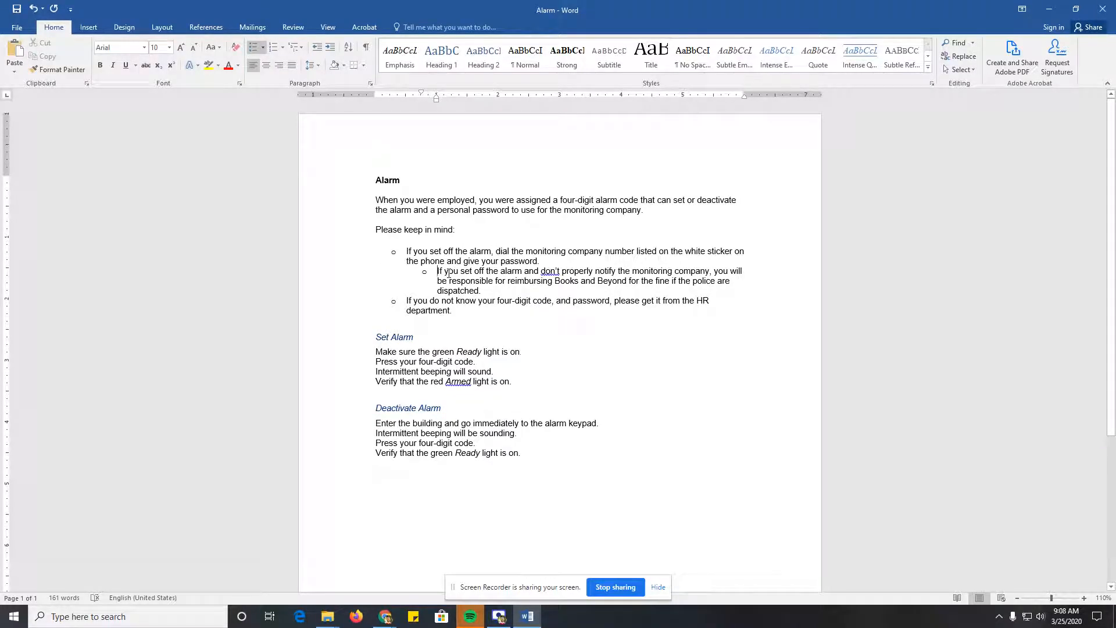
Demote the last bullet item, about getting the code from the HR department, to list level 3.
click(407, 302)
click(264, 48)
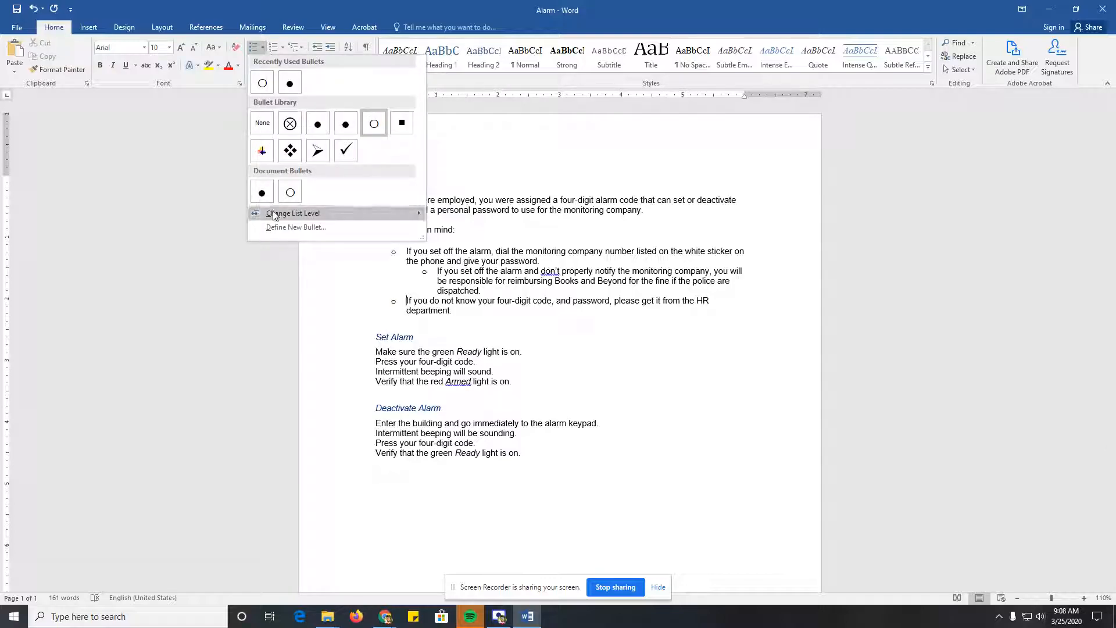
click(481, 260)
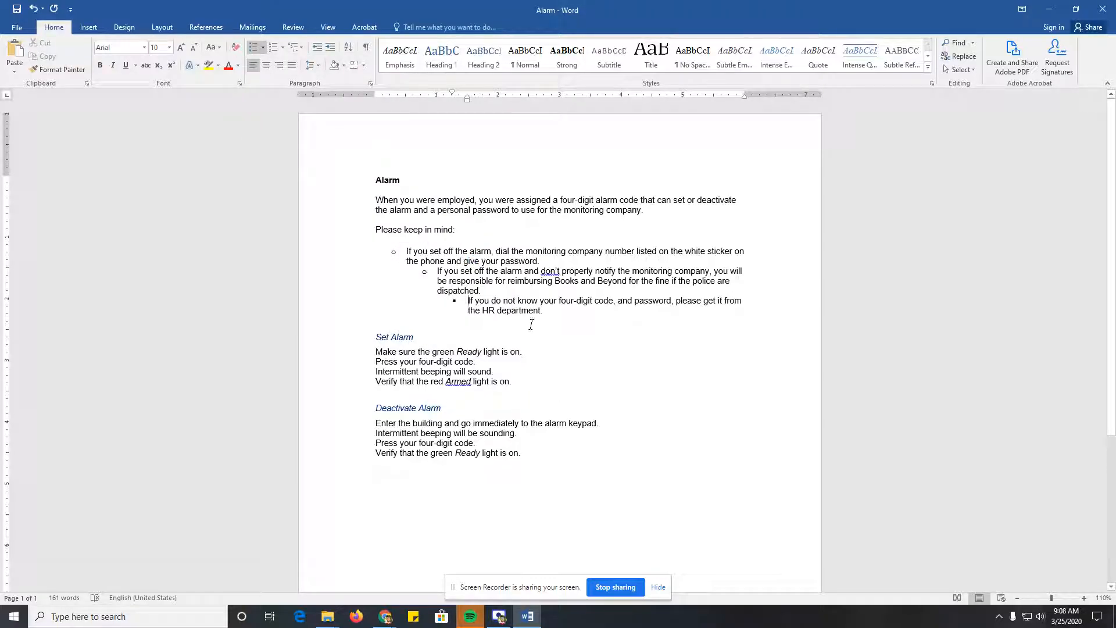
Return the second and third bullet items to list level 1 and select the whole bulleted list.
drag(546, 317, 438, 270)
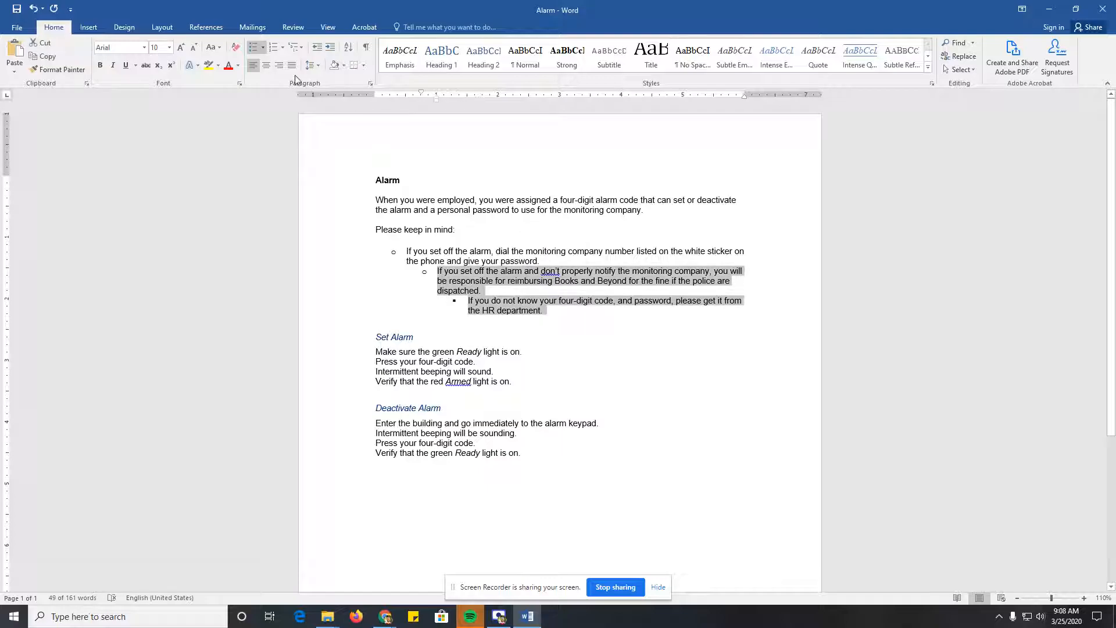
click(263, 47)
mouse_move(297, 218)
click(464, 228)
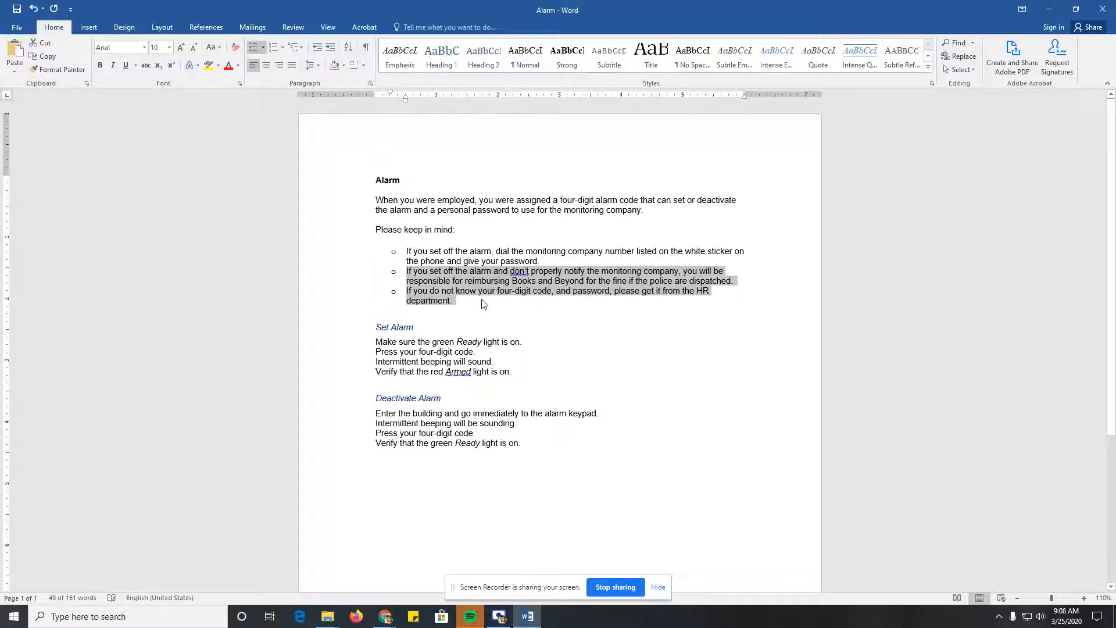
click(486, 305)
drag(459, 299, 407, 251)
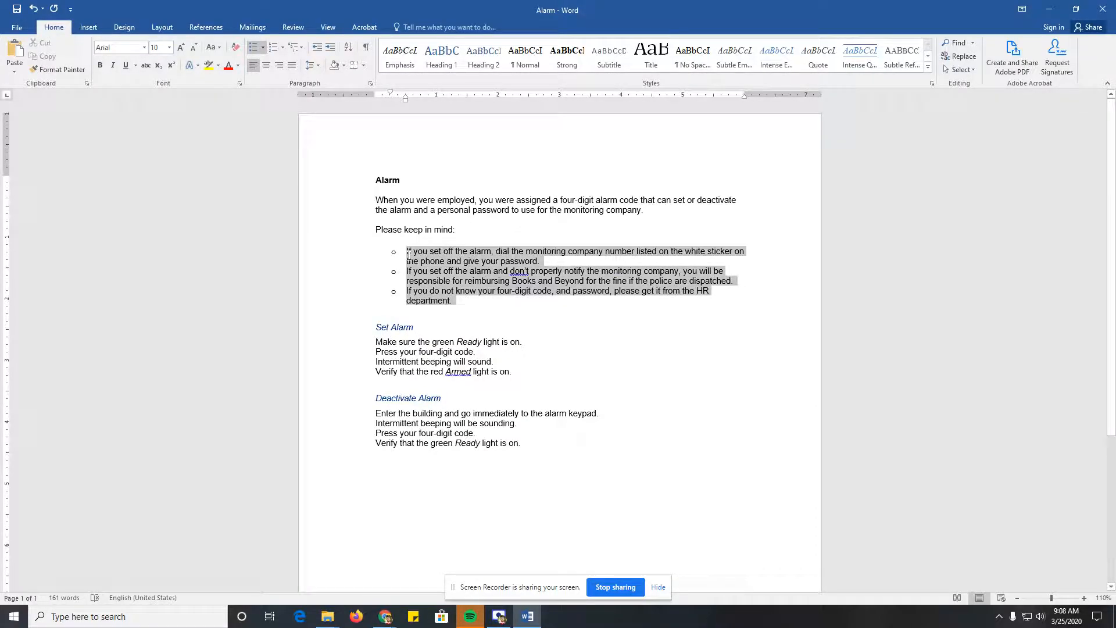
Increase the second bullet item's indent by one and two levels, bringing it back to the first level each time.
click(439, 281)
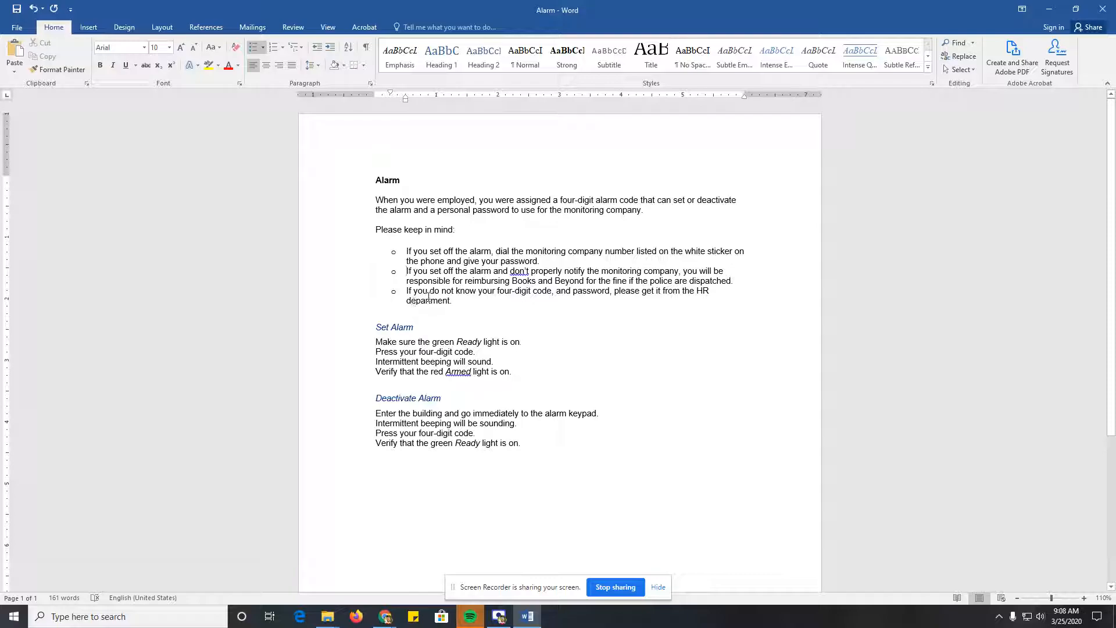
click(331, 50)
click(317, 51)
click(331, 48)
click(331, 49)
click(318, 51)
click(318, 51)
Demote the second bullet item by up to two list levels and promote it back to level 1 repeatedly, using only the keyboard.
key(Tab)
key(Tab)
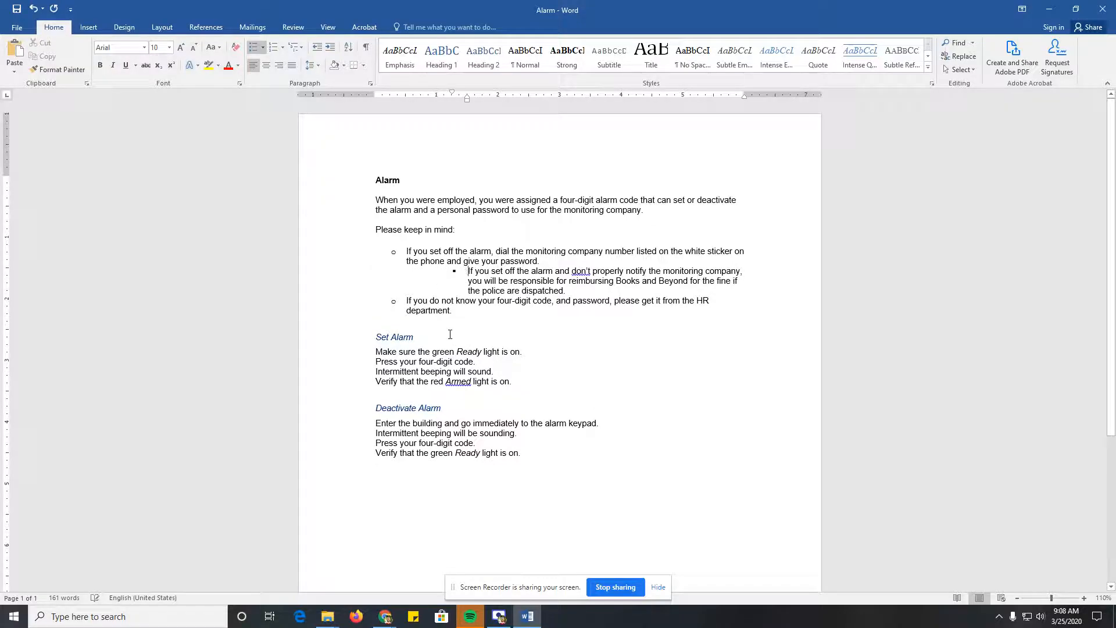
key(shift+Tab)
key(shift+Tab)
key(Tab)
key(shift+Tab)
key(shift+Tab)
key(Tab)
key(Tab)
key(shift+Tab)
key(shift+Tab)
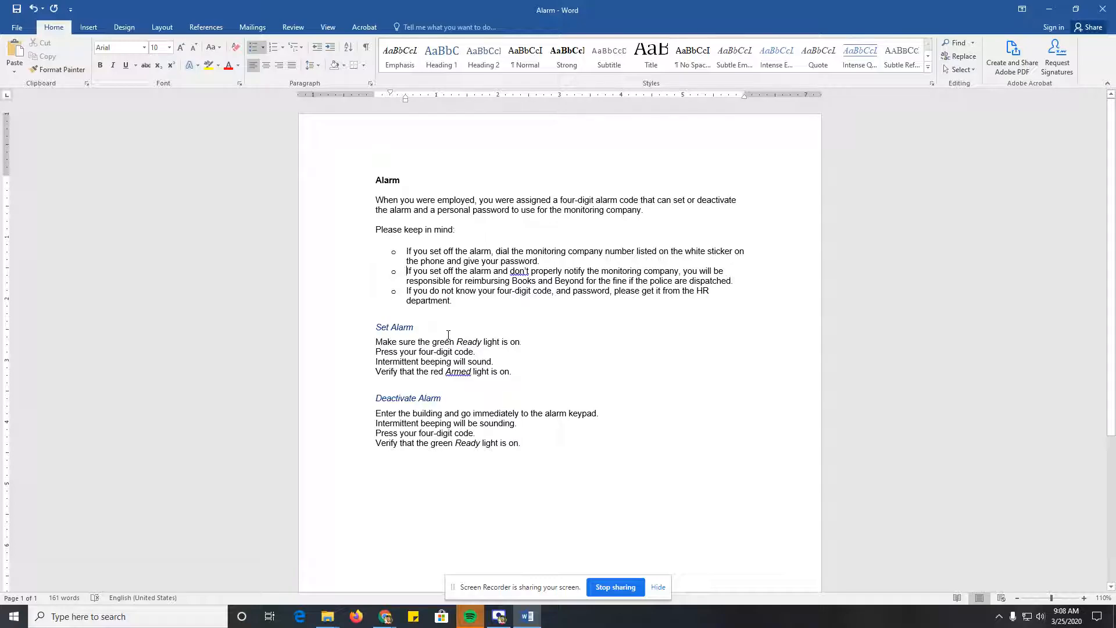
Define a new picture bullet for all three list items using the Star wars meme file from the Bell Ringer folder inside BOS.
drag(453, 301, 407, 251)
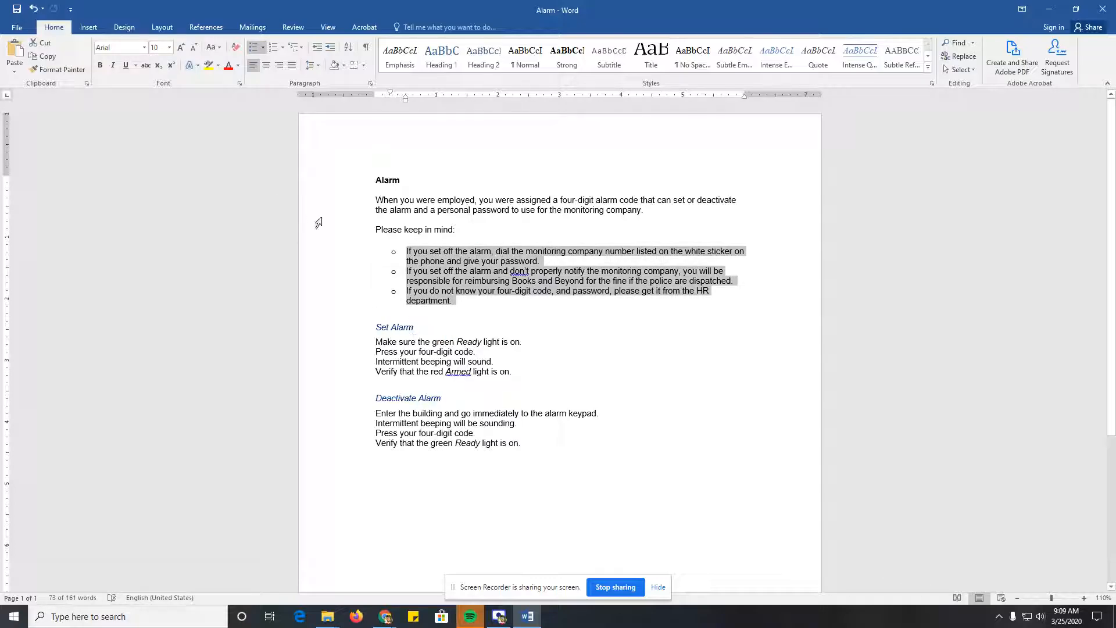
click(262, 47)
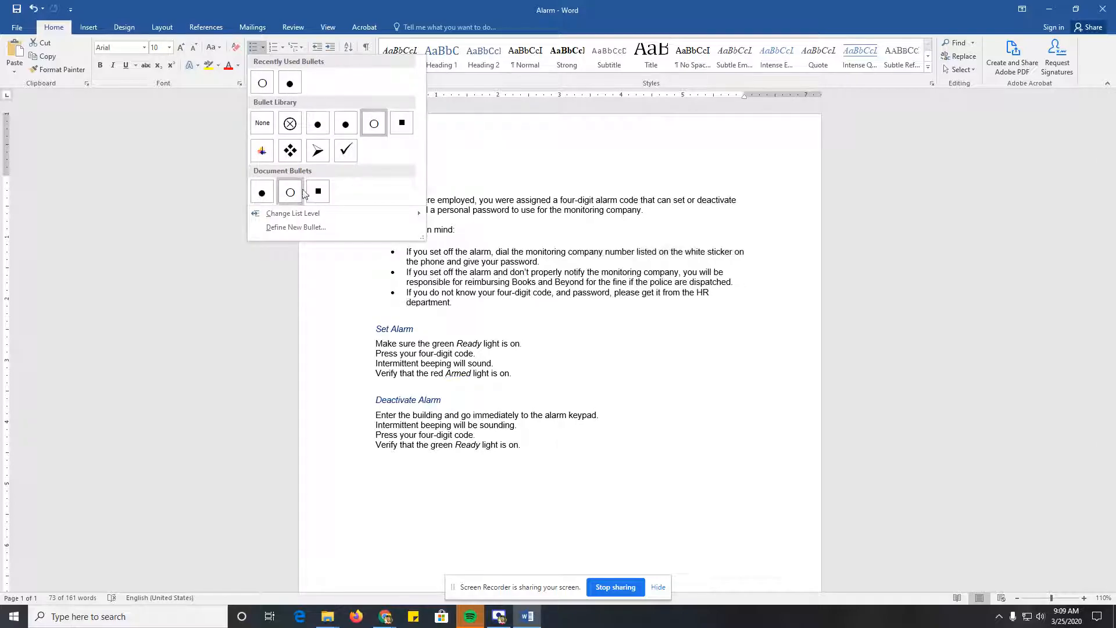
click(296, 227)
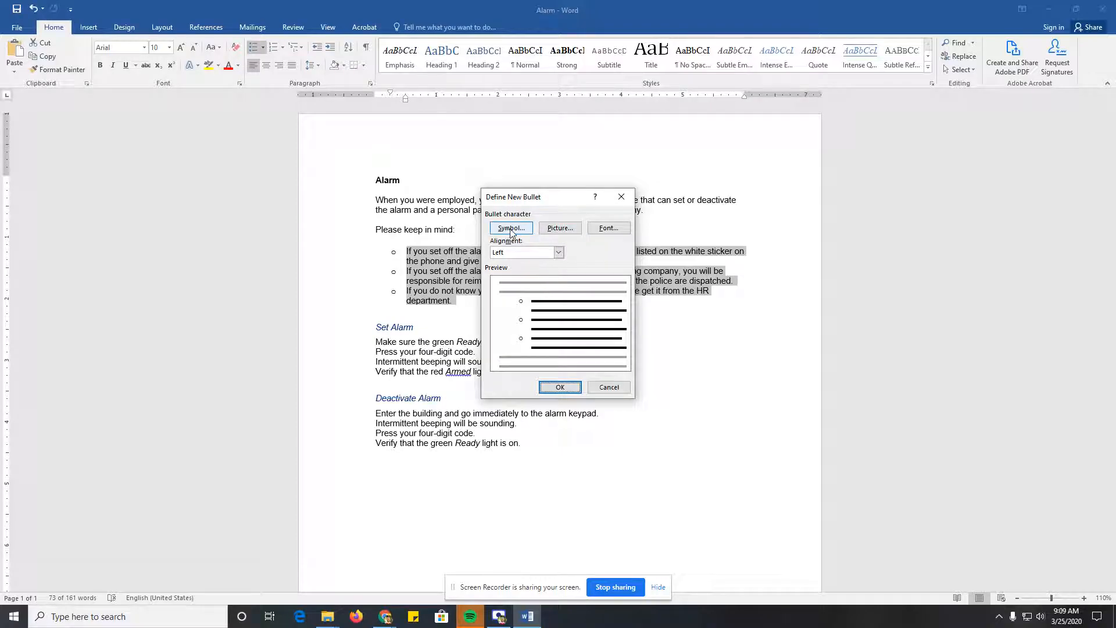
click(560, 228)
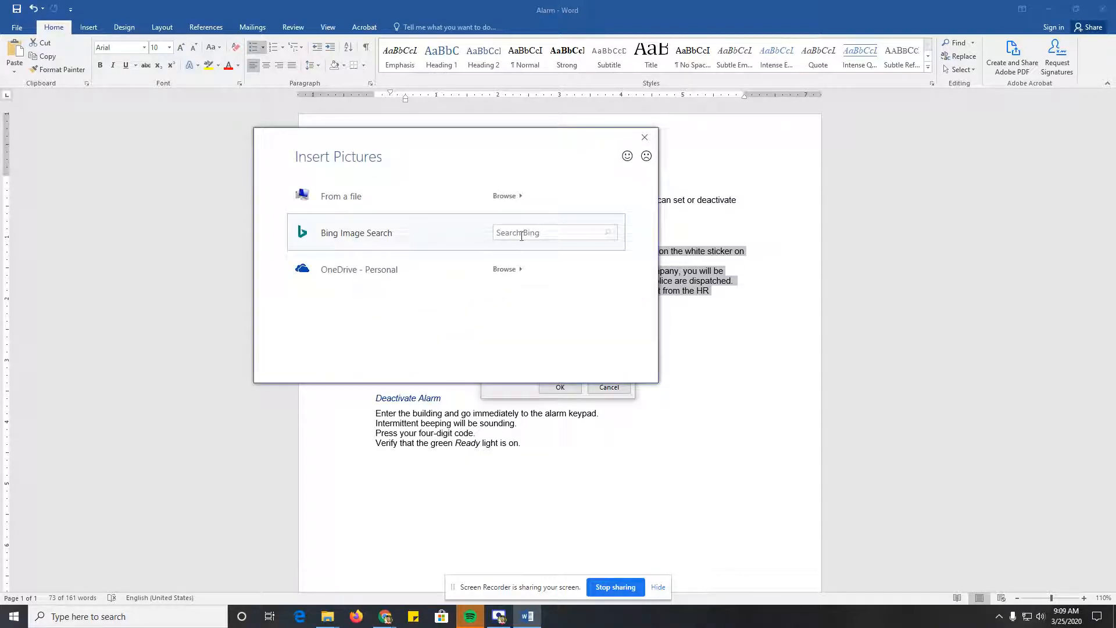
click(517, 197)
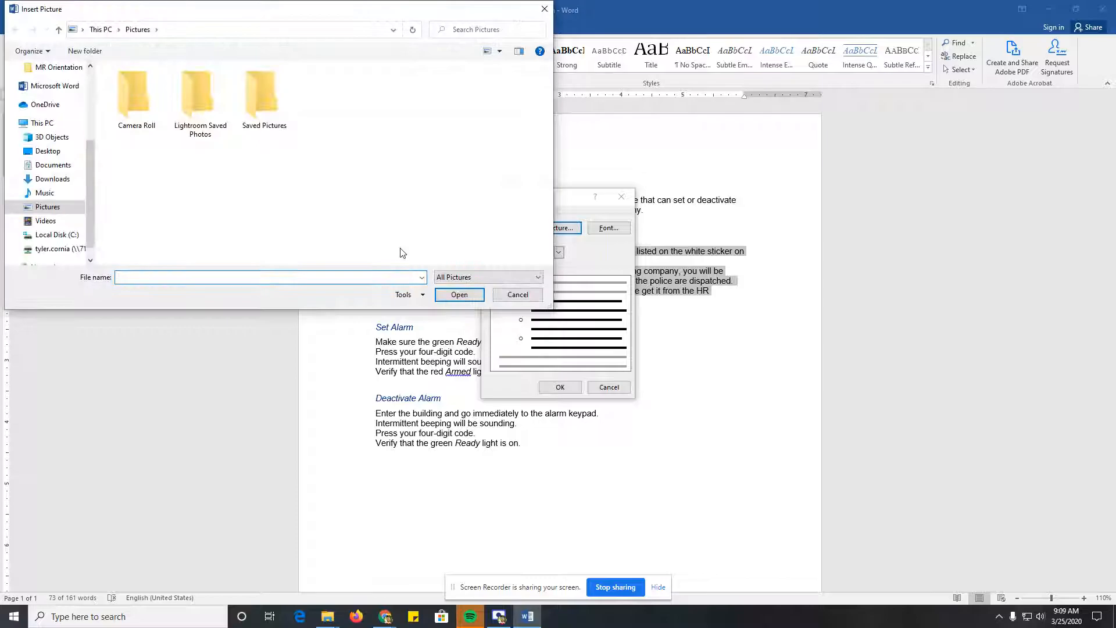
click(59, 250)
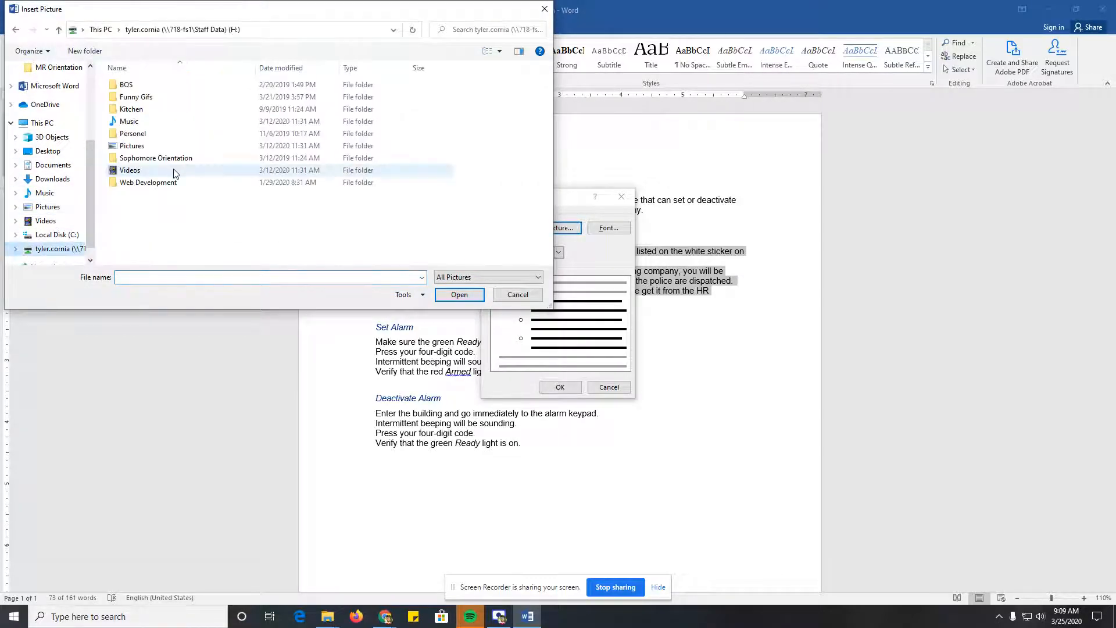
double_click(127, 85)
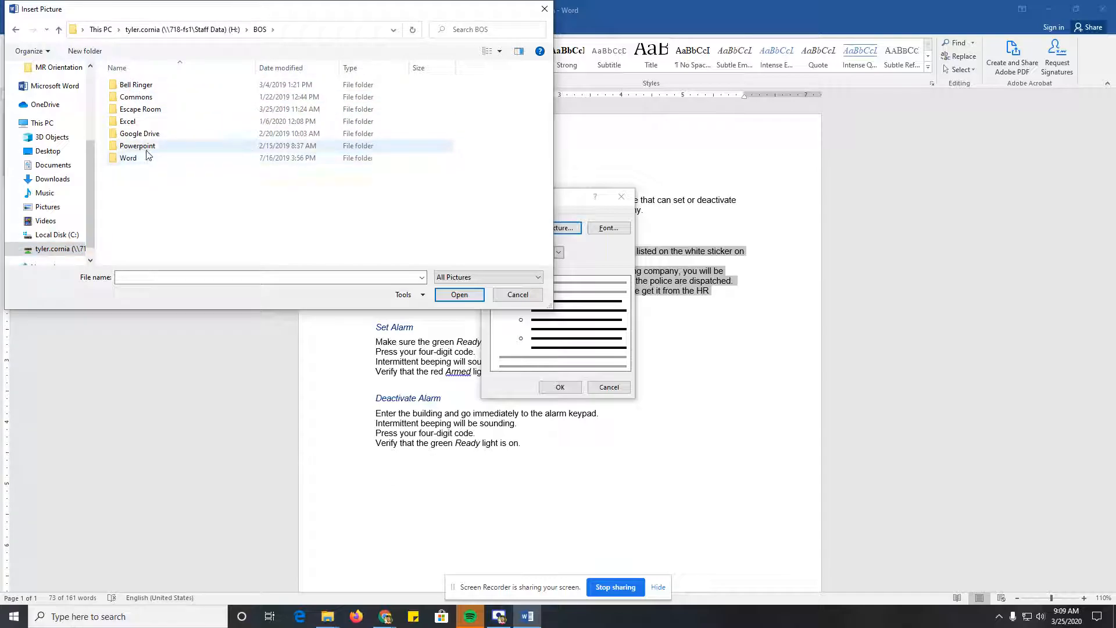
double_click(133, 85)
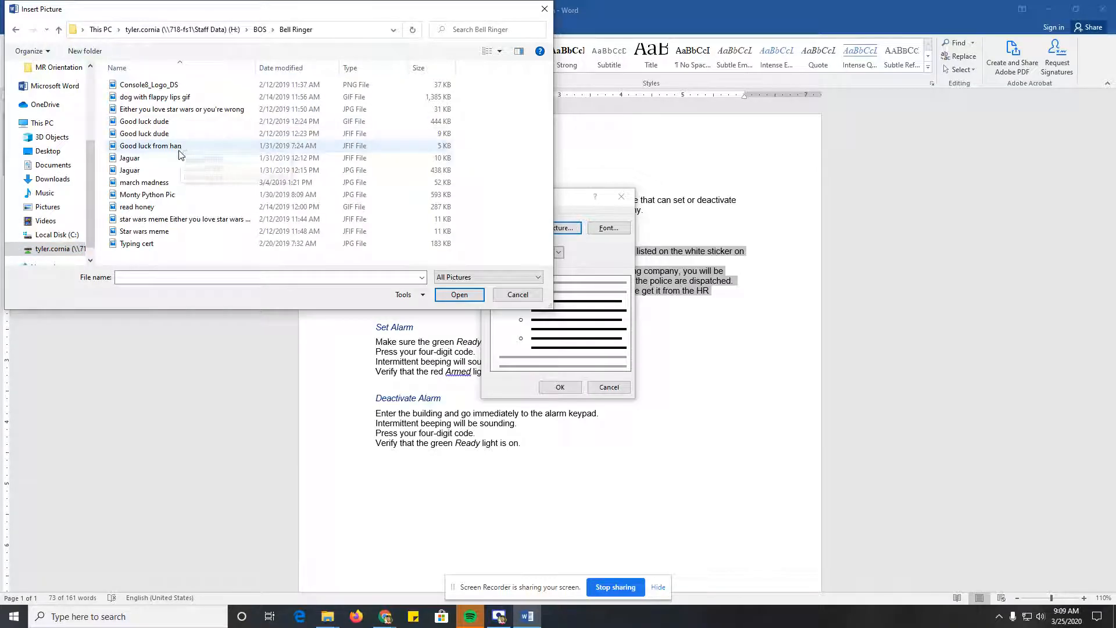
click(161, 110)
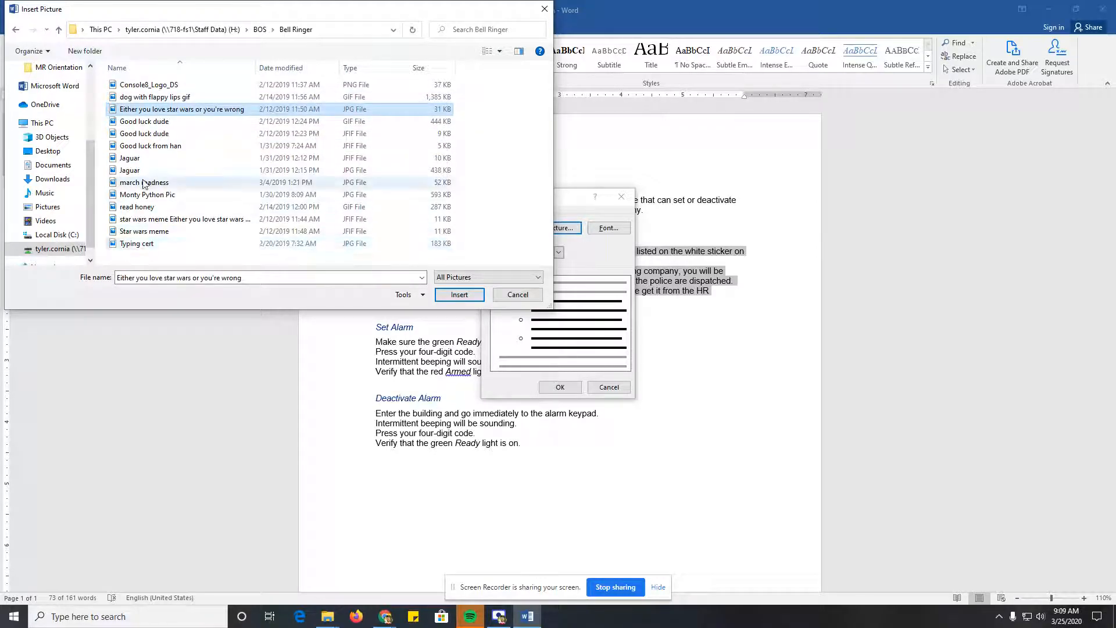
click(148, 232)
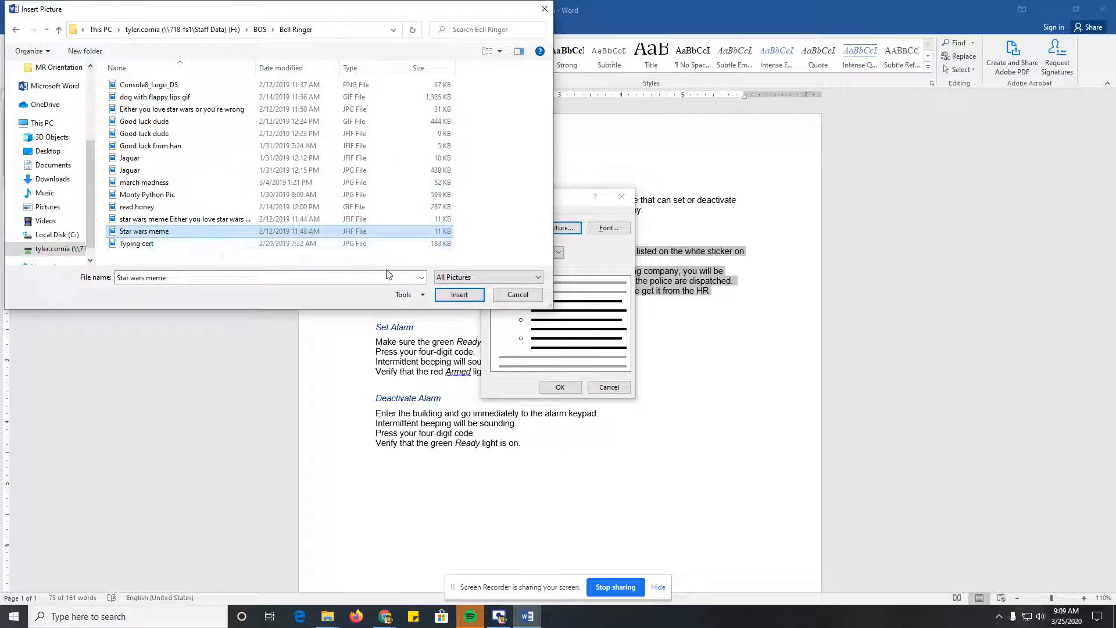
click(460, 295)
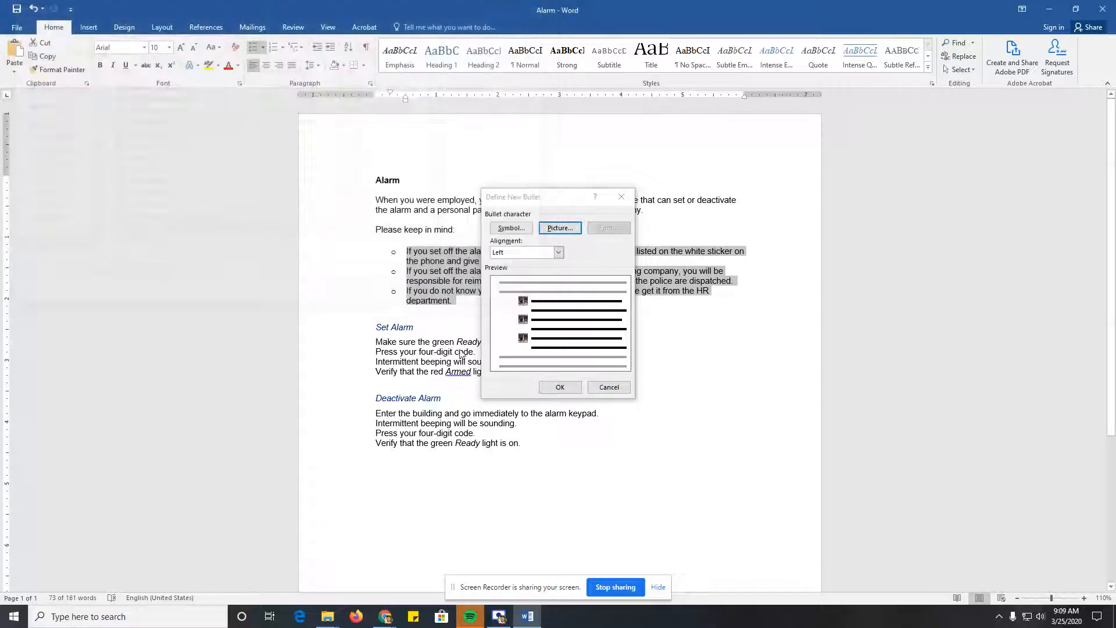
click(554, 389)
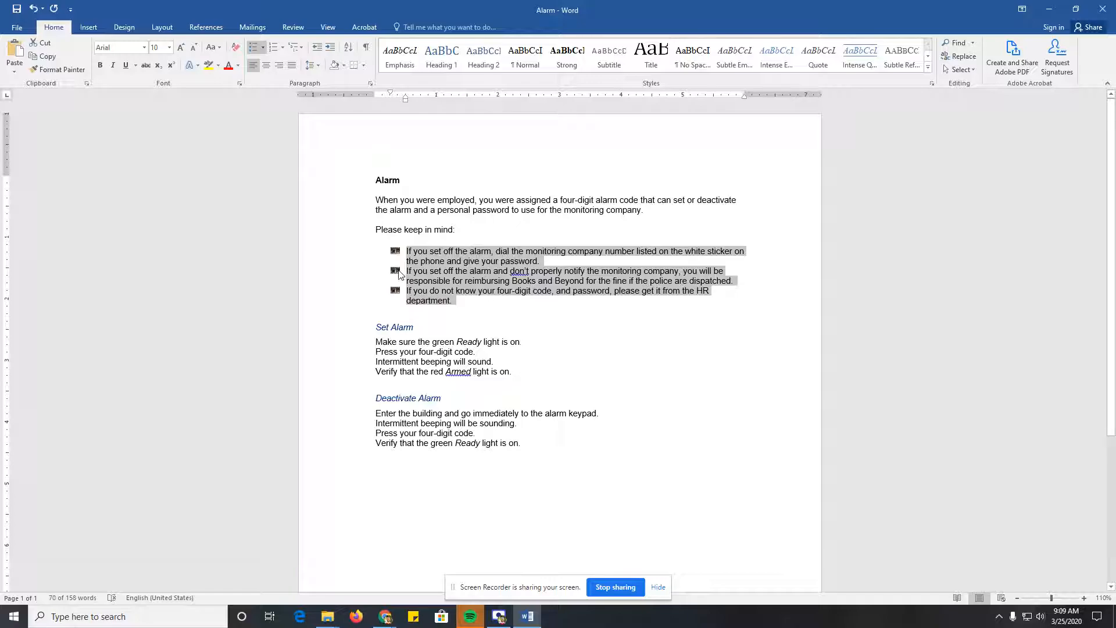
Select the picture bullets of the list and enlarge them to font size 72.
click(396, 271)
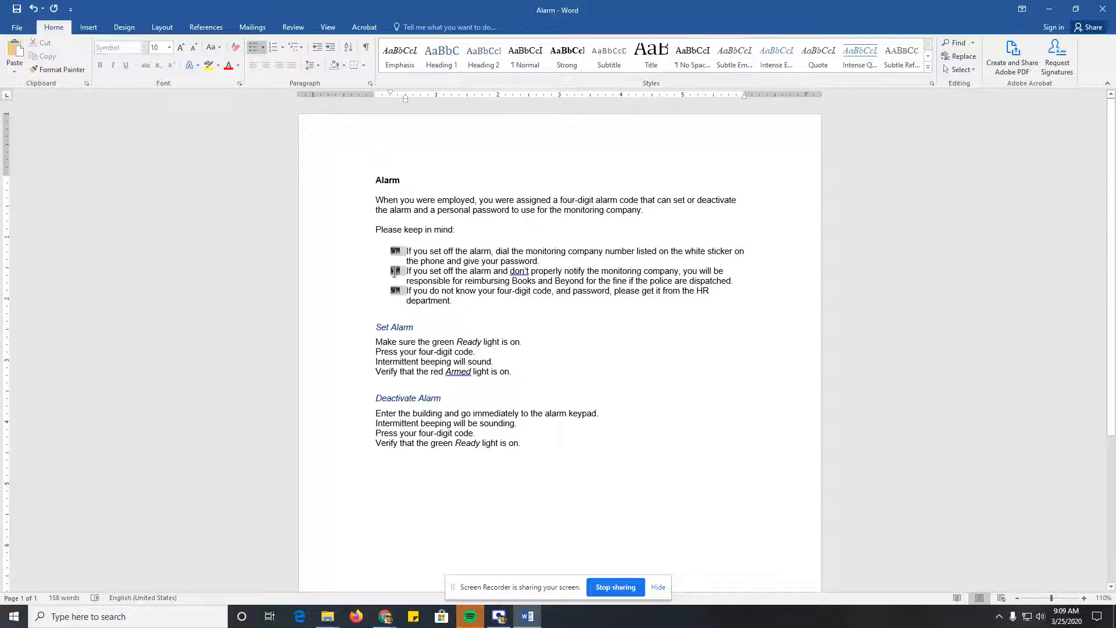
click(396, 251)
click(181, 49)
click(181, 49)
click(181, 51)
click(181, 51)
click(180, 51)
click(180, 51)
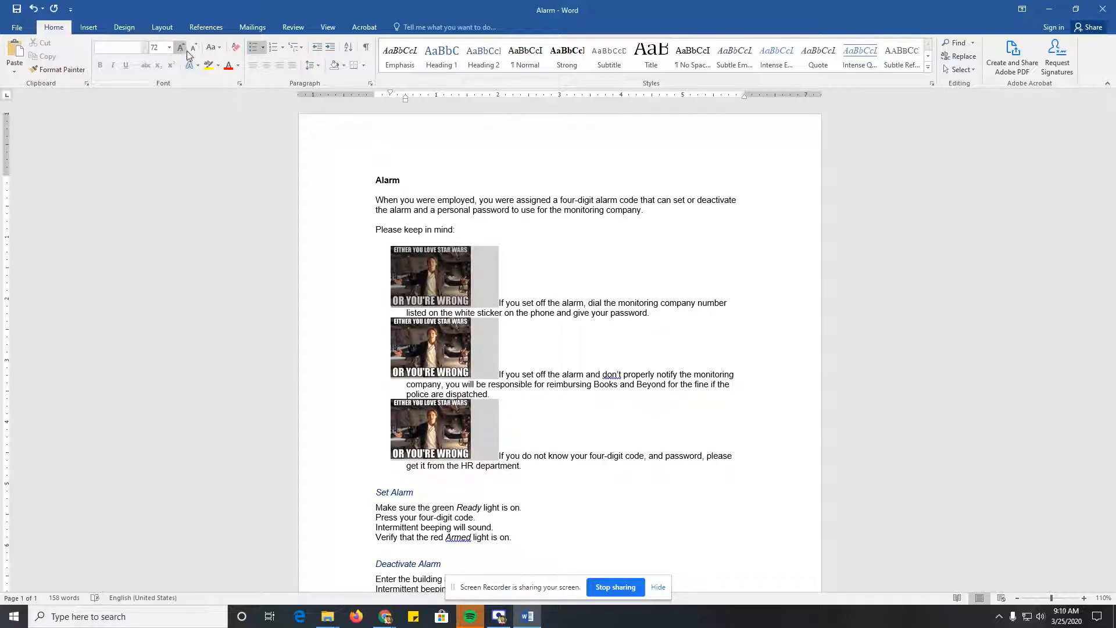
Shrink the picture bullets of the three-item list under "Please keep in mind" to font size 12.
click(195, 49)
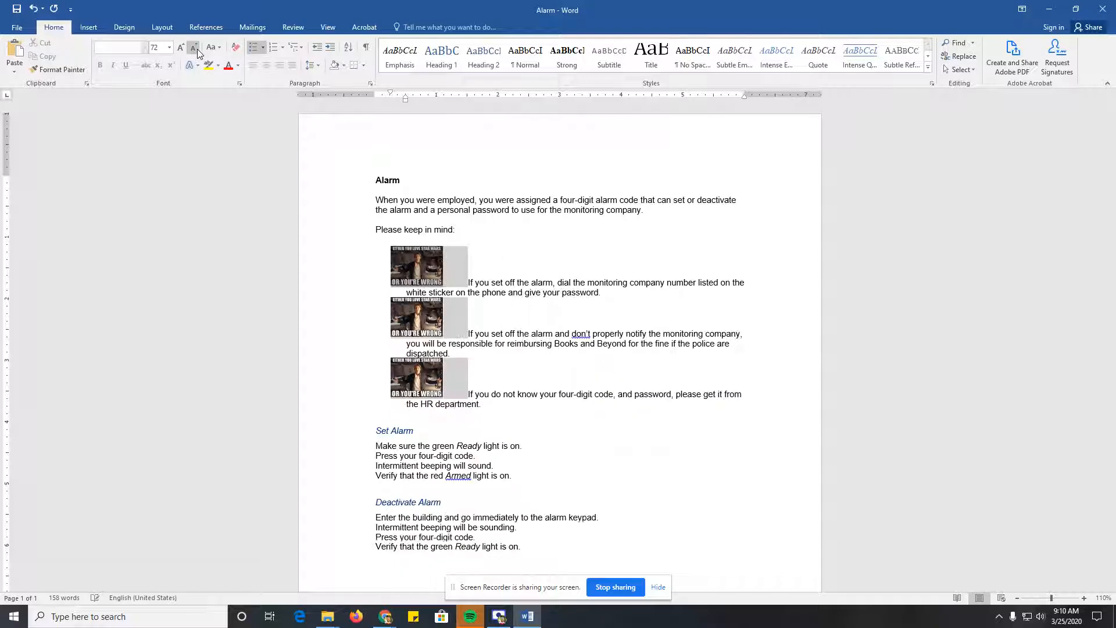
click(197, 49)
click(197, 49)
click(197, 49)
click(197, 49)
click(197, 49)
click(197, 49)
click(197, 49)
click(504, 319)
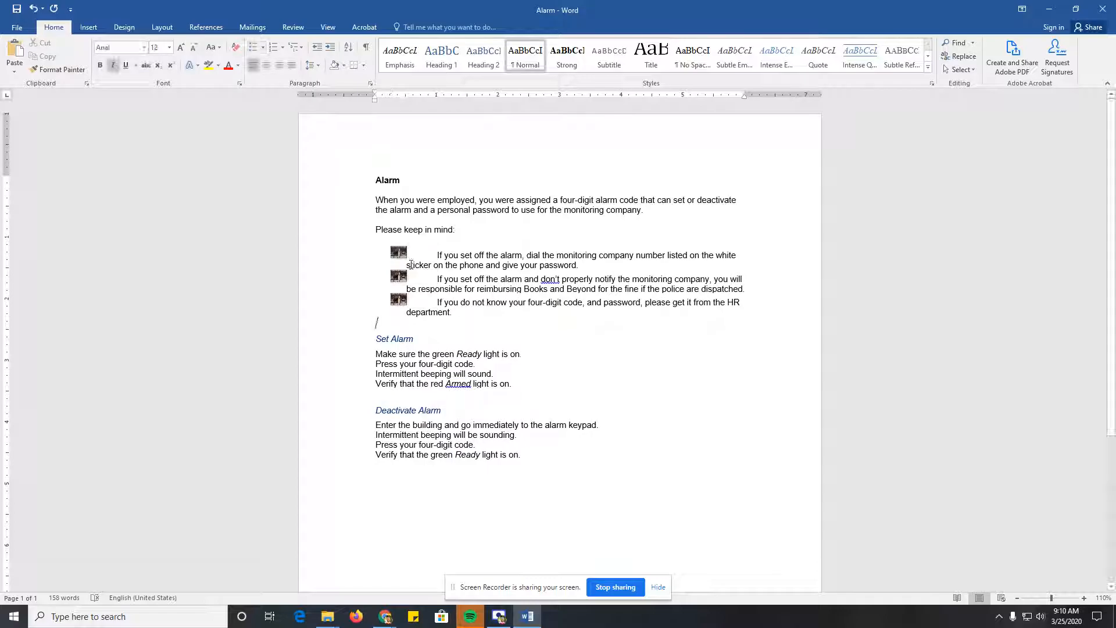
click(400, 254)
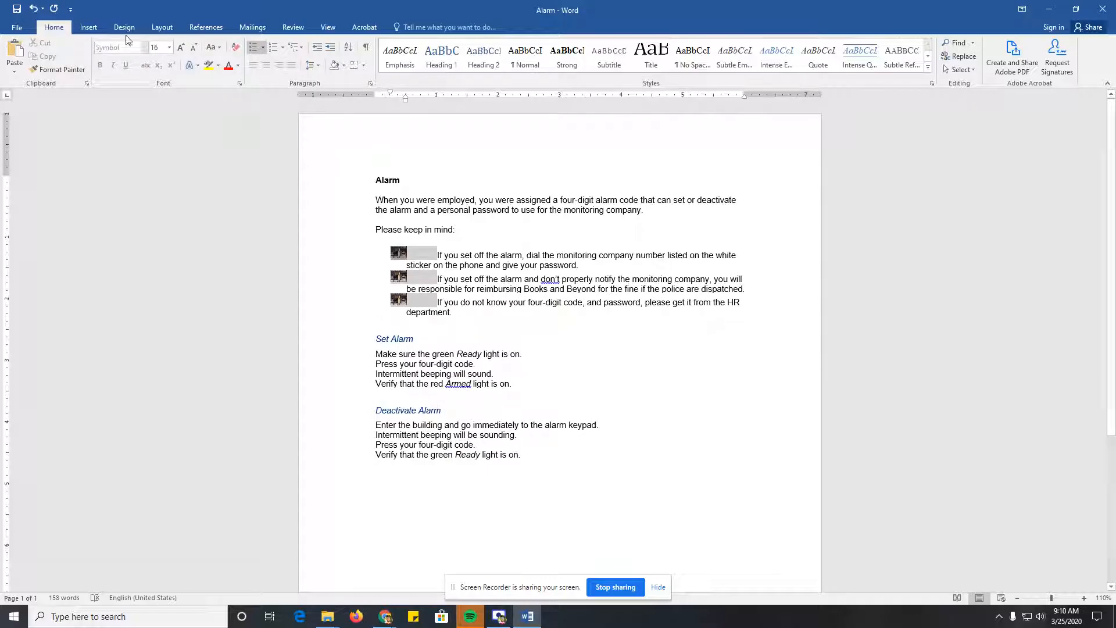
click(194, 50)
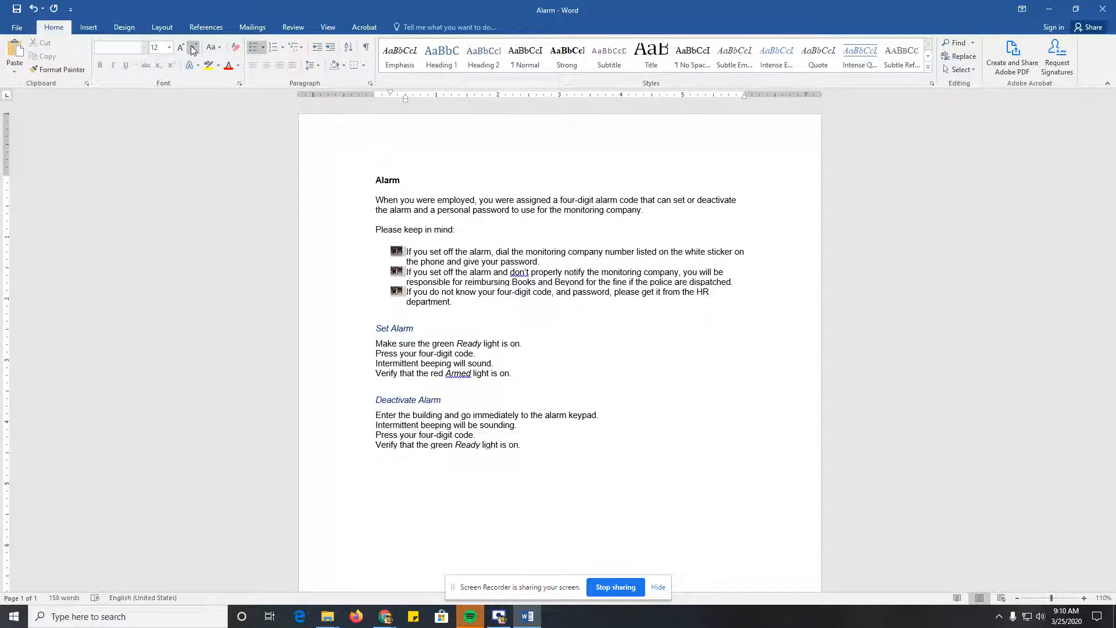
click(458, 295)
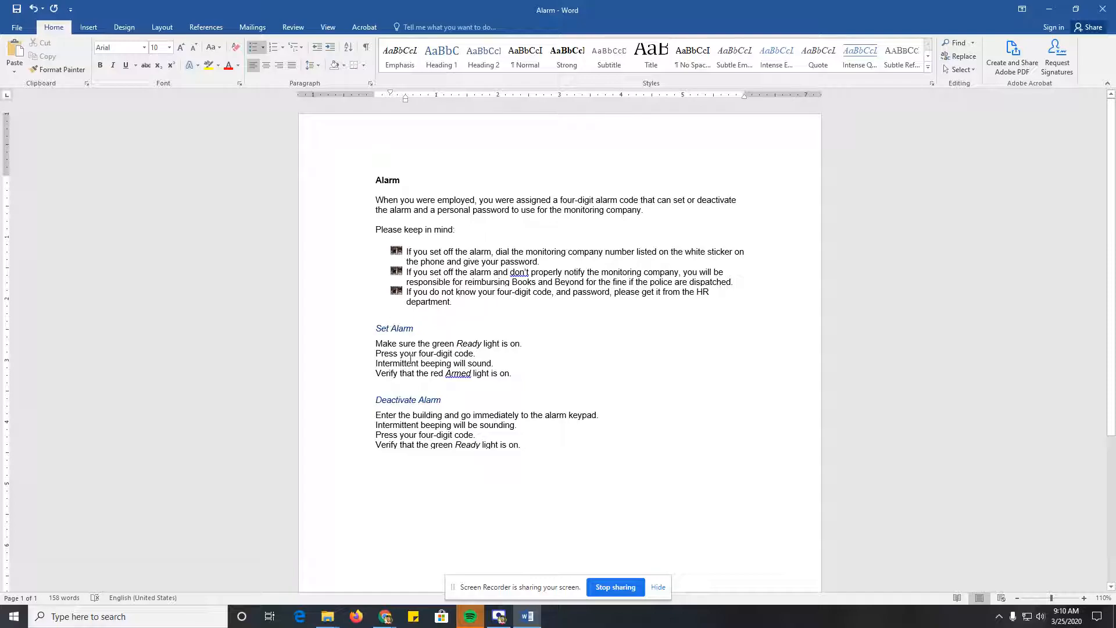
Turn the four lines under the Set Alarm heading into a numbered list with the 1. 2. 3. format.
scroll(410, 359, down, 1)
drag(373, 314, 517, 349)
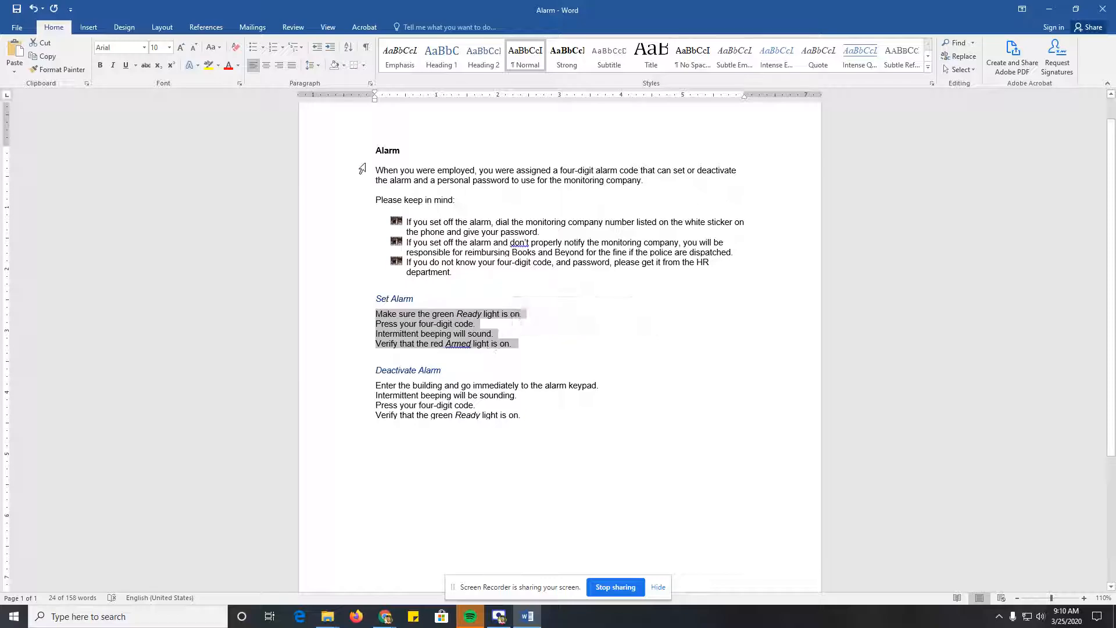
click(283, 48)
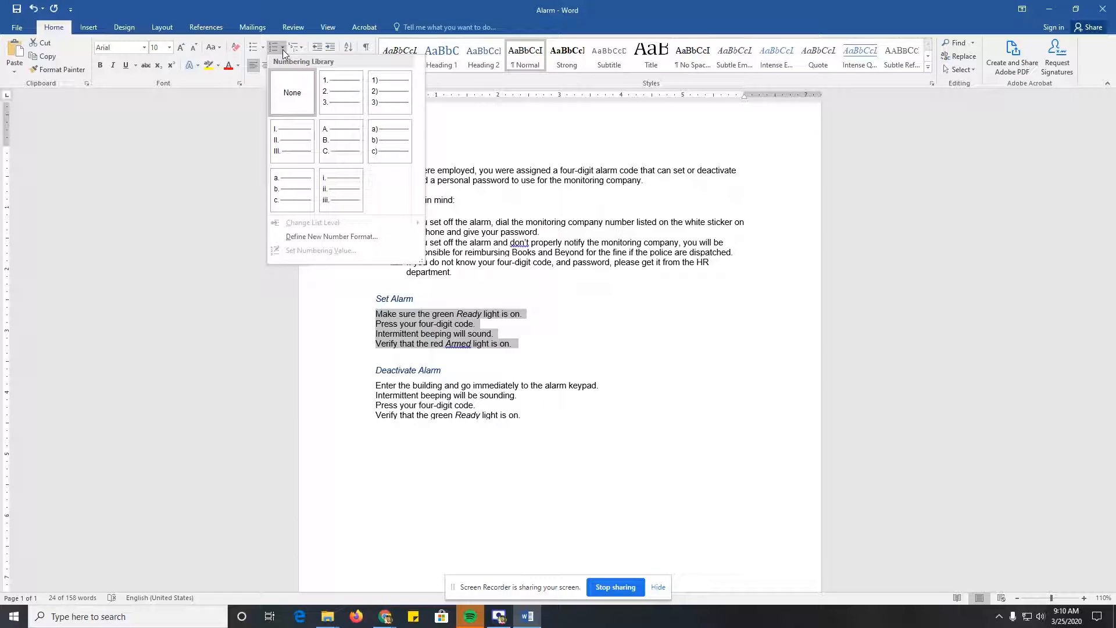
click(354, 109)
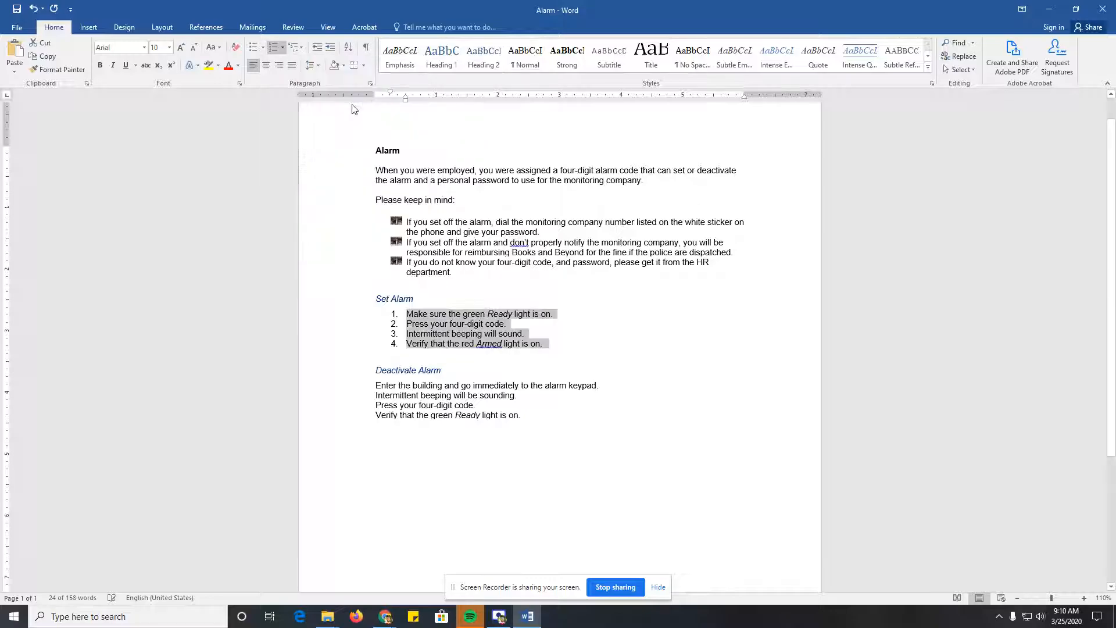
Add a fifth item reading "Leave the premises immediately" to the Set Alarm list, correcting its spelling with the suggested word.
click(413, 333)
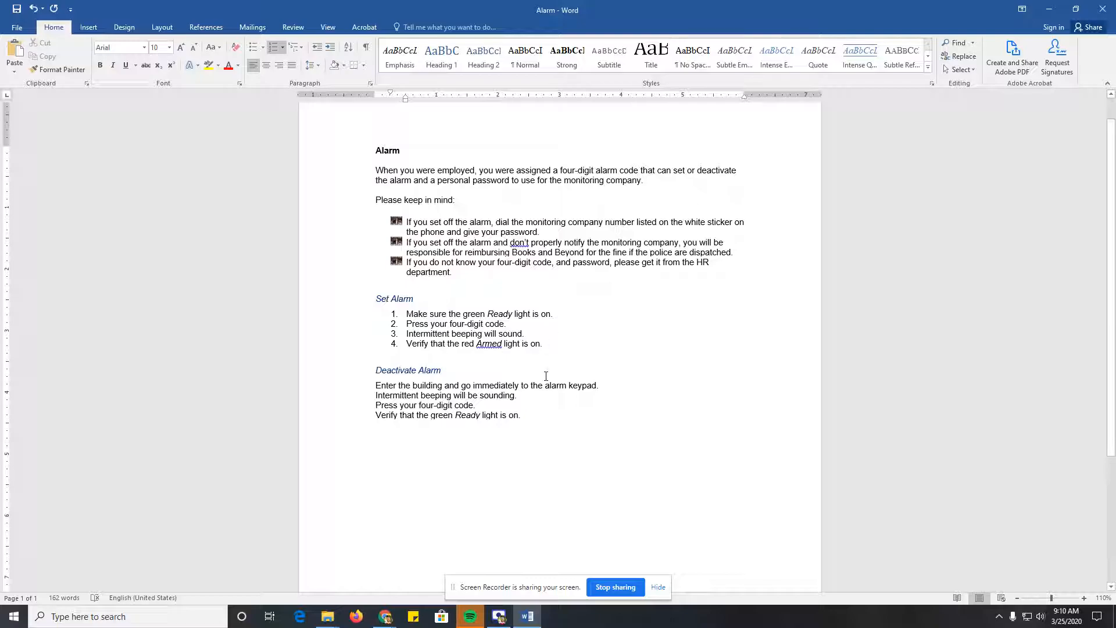
key(Return)
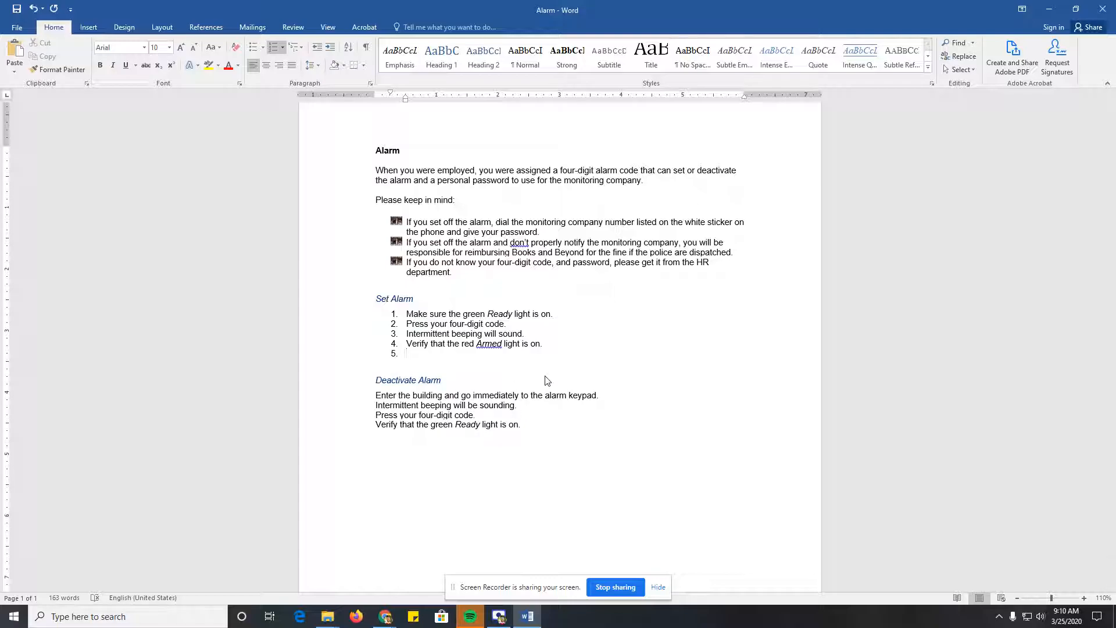
text(Leave the premises imeddiately)
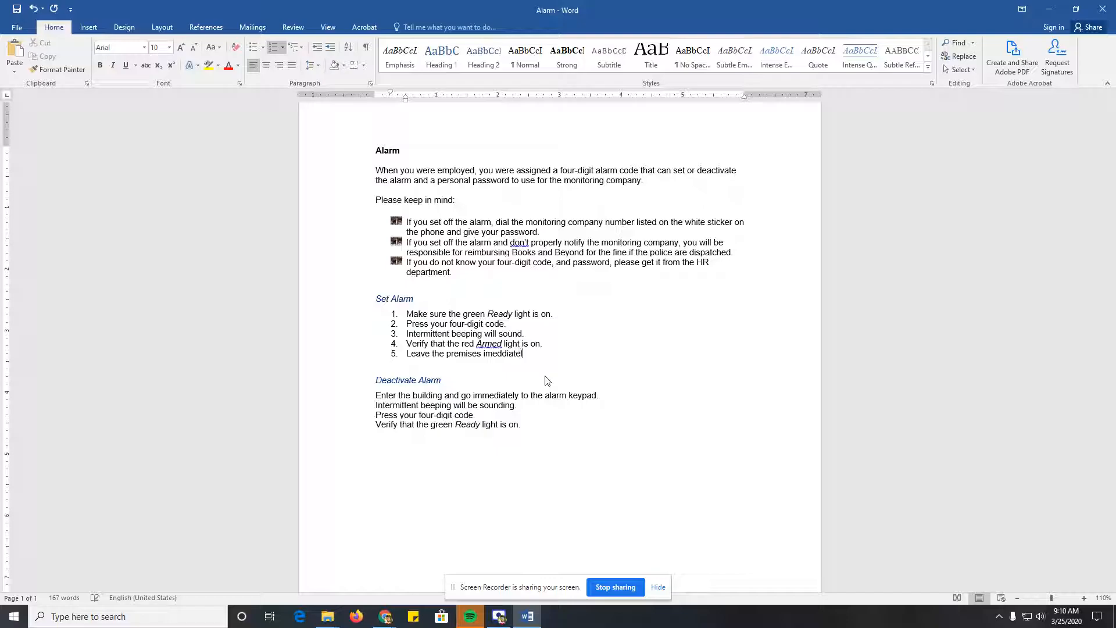
right_click(503, 357)
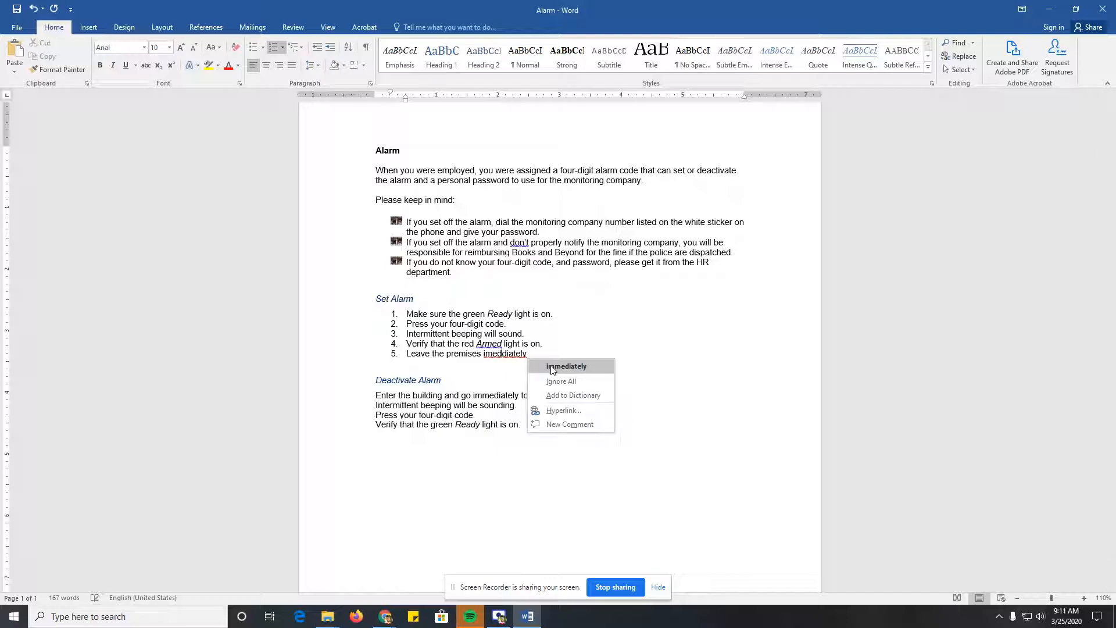
click(552, 366)
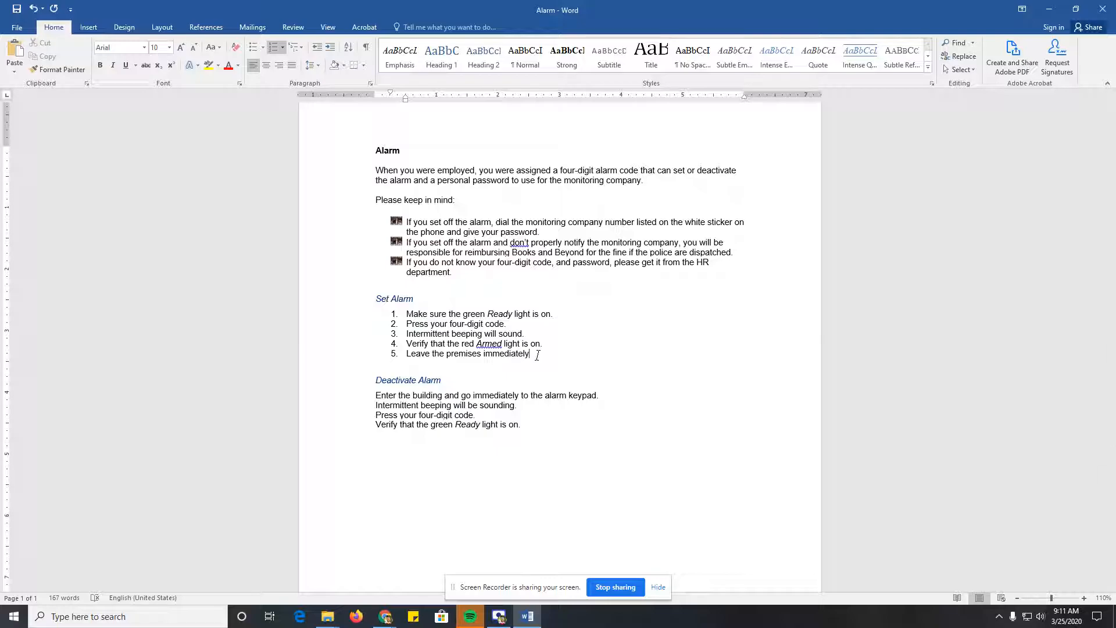
Format the four lines under the Deactivate Alarm heading as a lettered list with the a. b. c. format.
drag(526, 425, 376, 396)
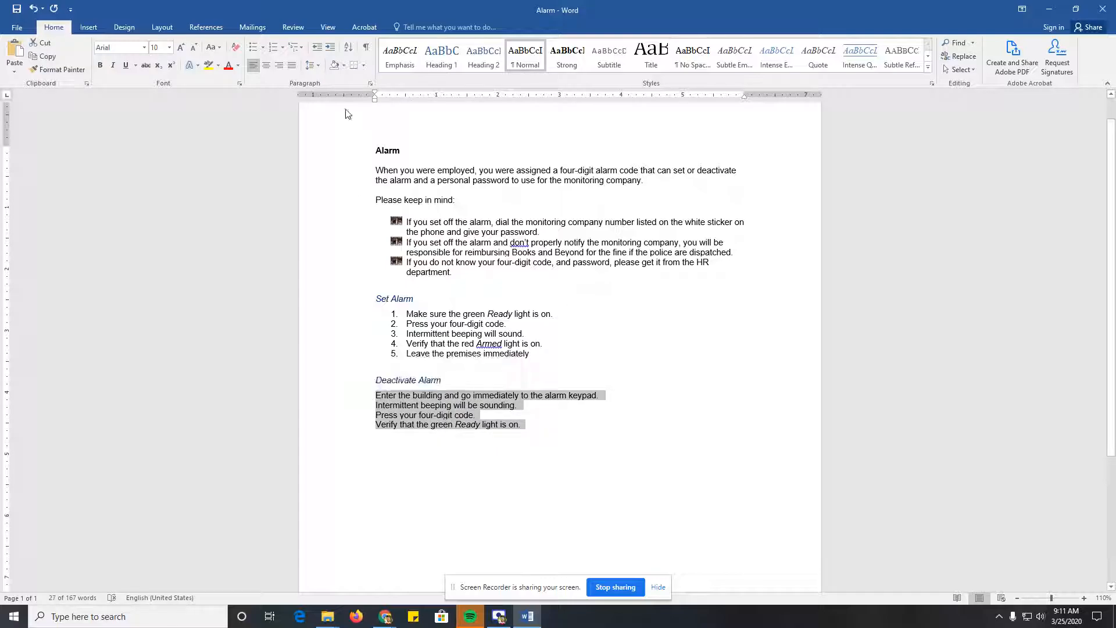
click(283, 48)
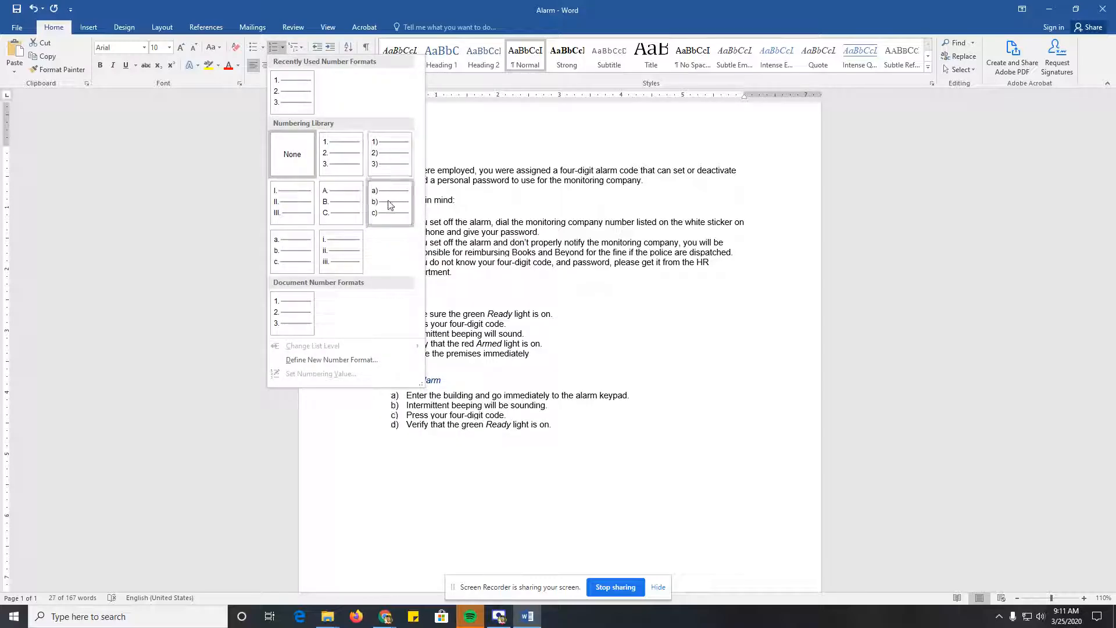
click(287, 256)
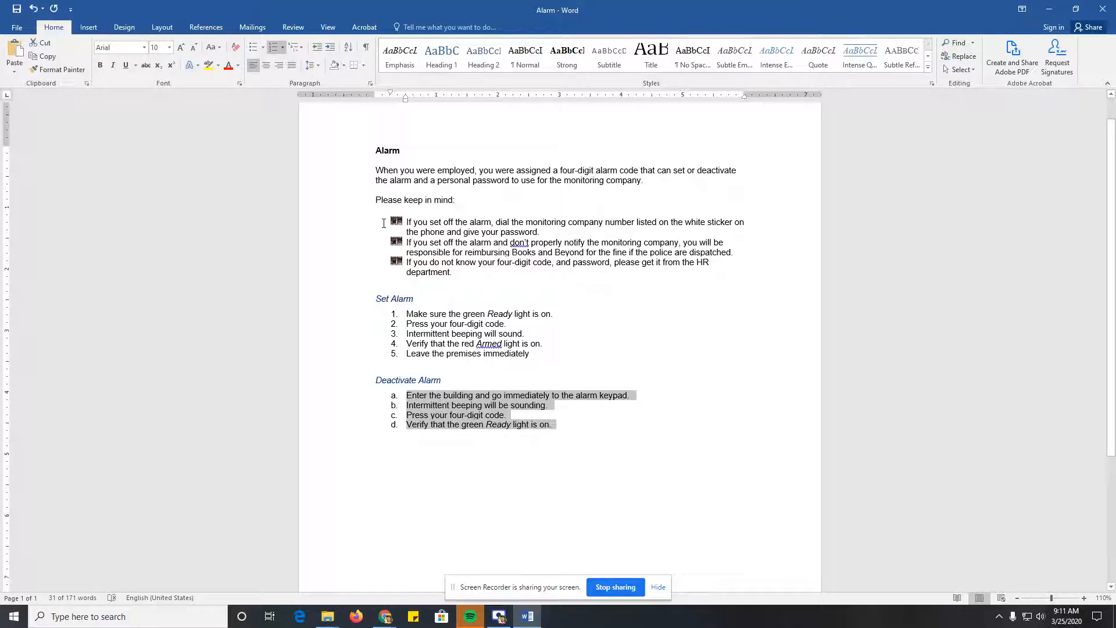
Define a new number format with the I, II, III number style for the Deactivate Alarm list, leaving its font settings as they are.
click(284, 48)
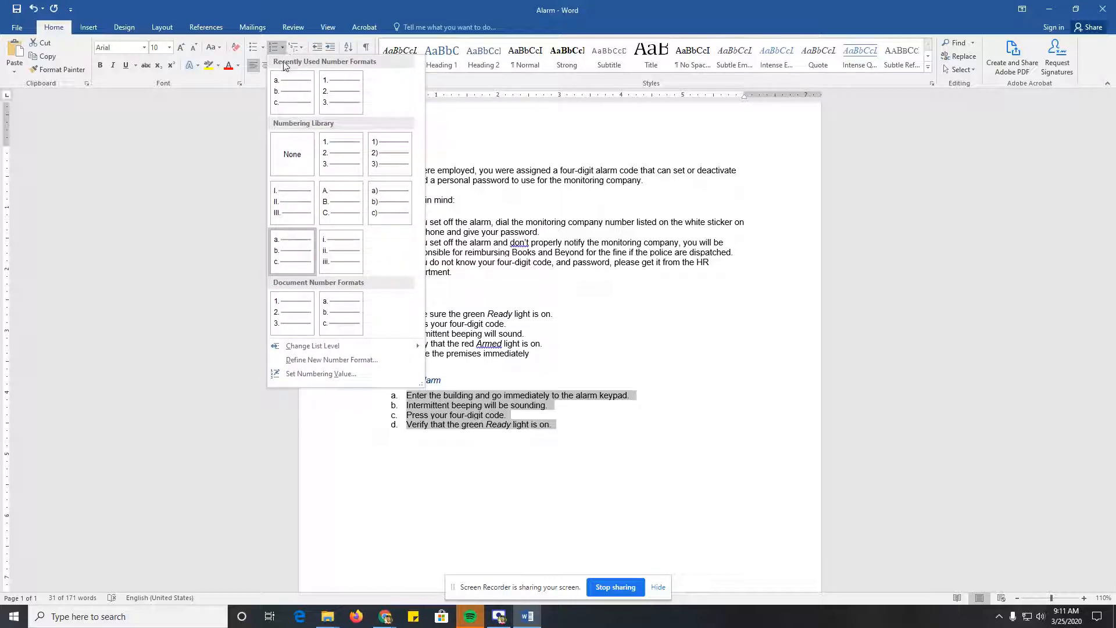
click(326, 360)
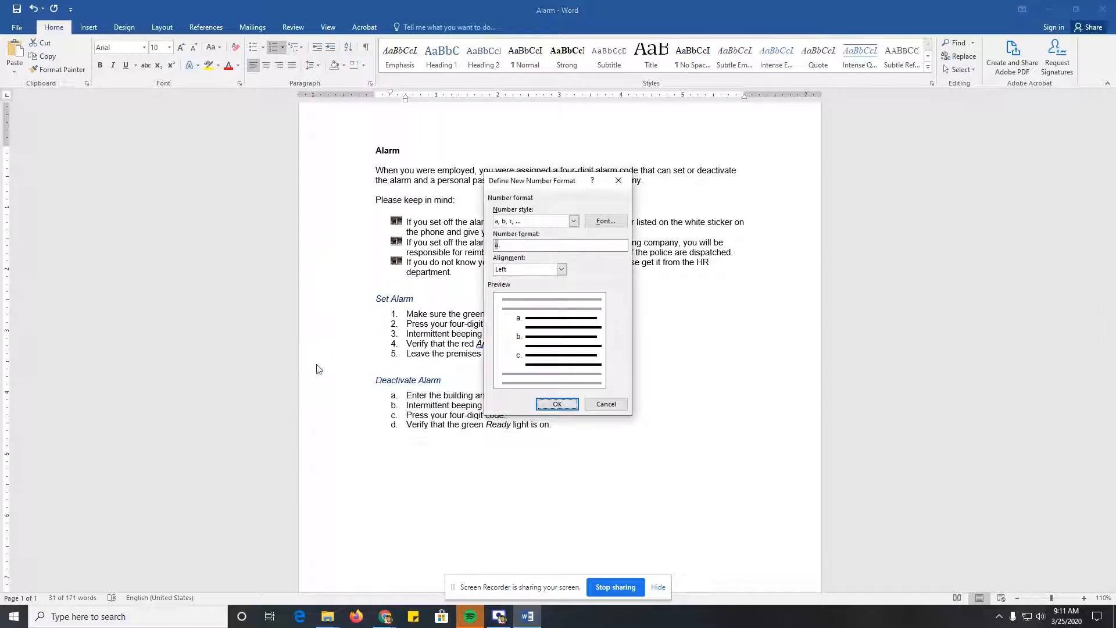
click(573, 221)
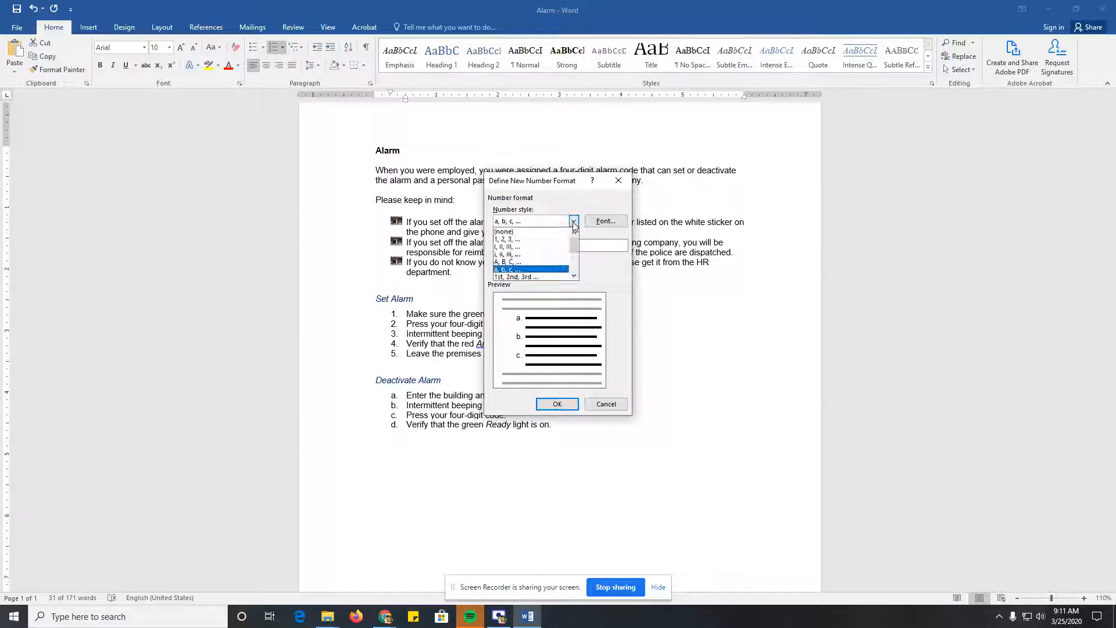
click(526, 248)
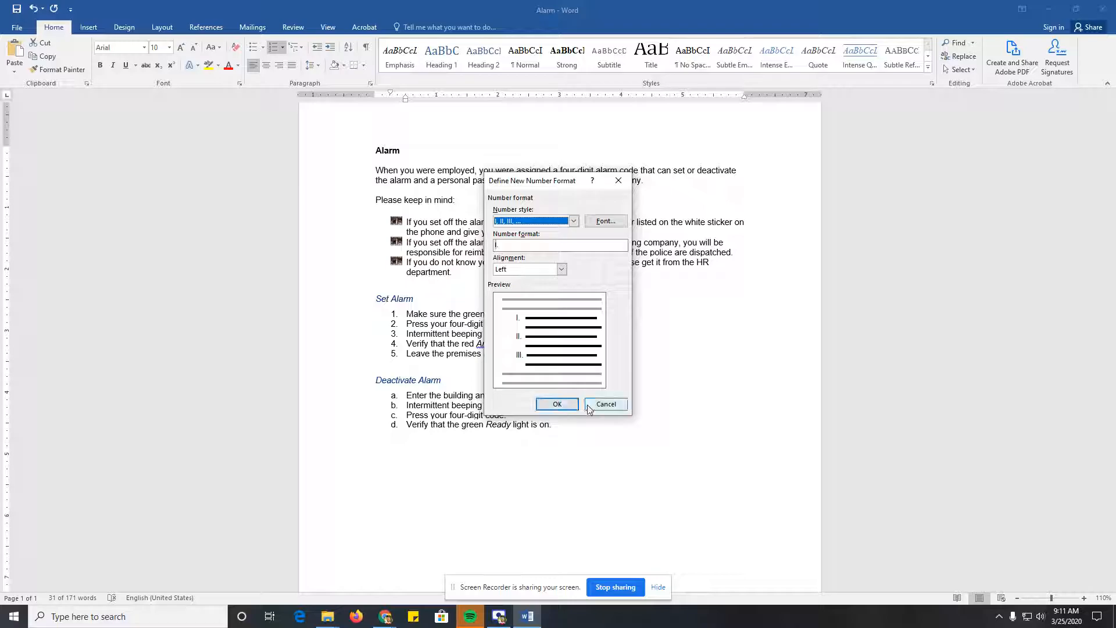
click(573, 221)
click(573, 221)
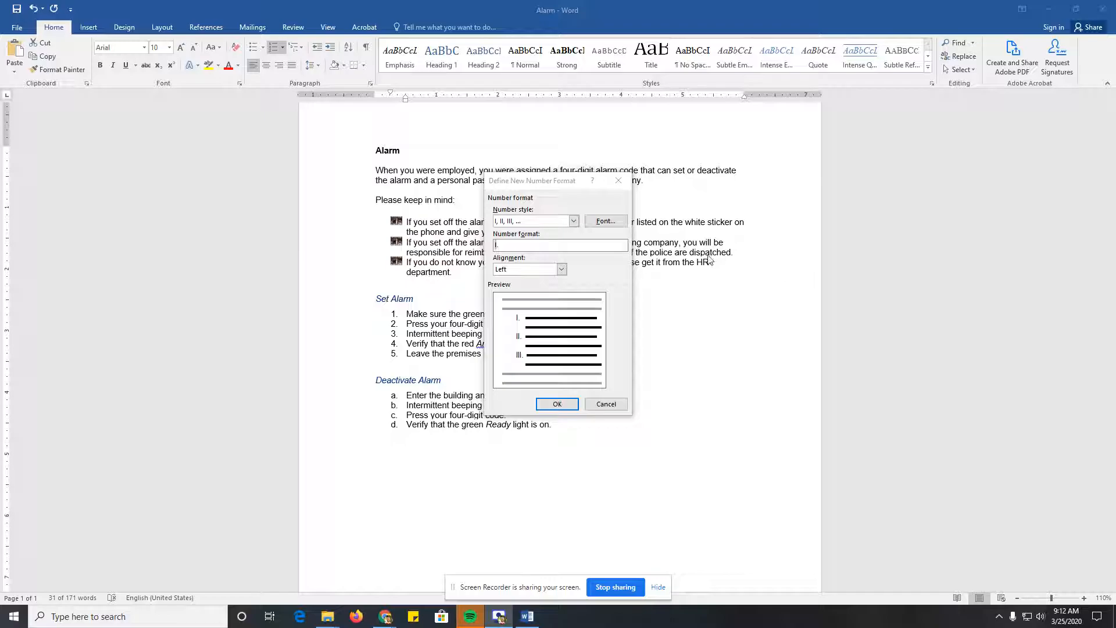
click(596, 226)
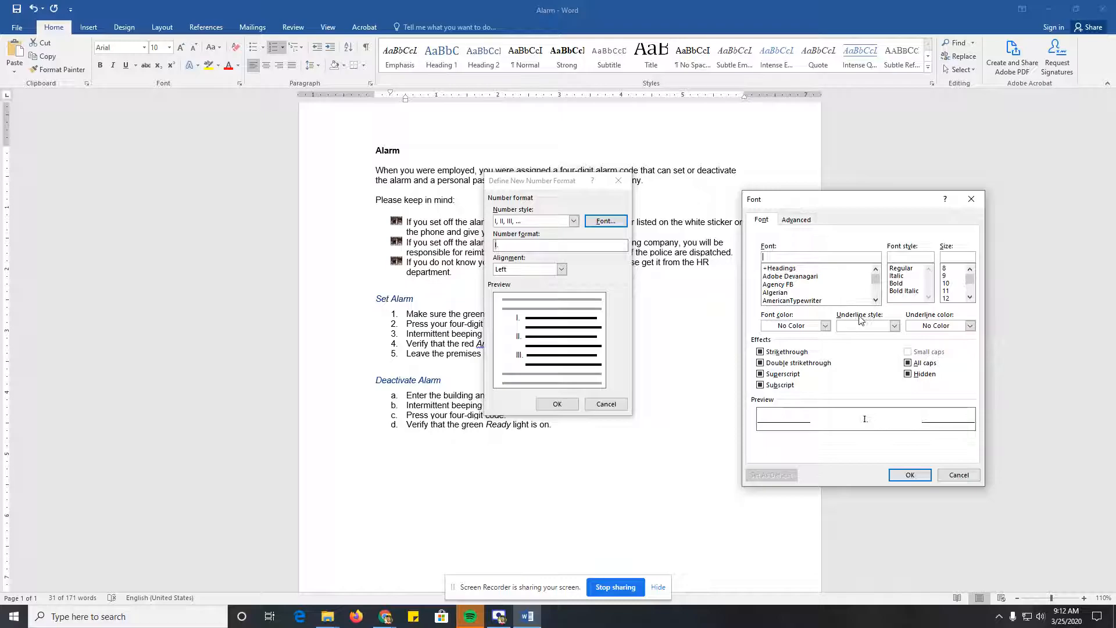
click(909, 476)
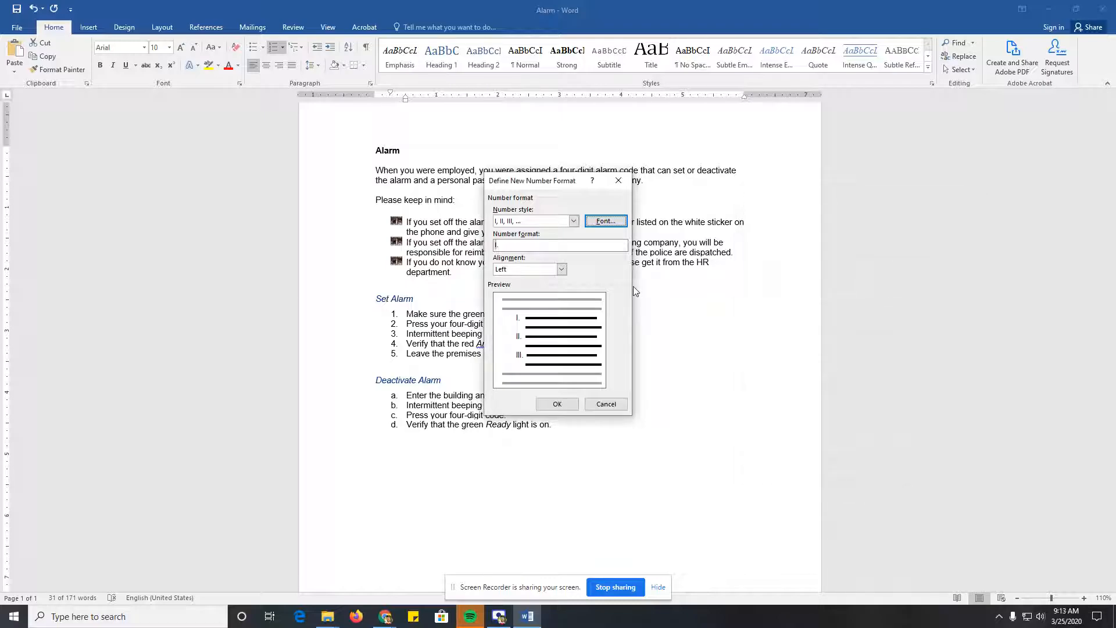
click(557, 403)
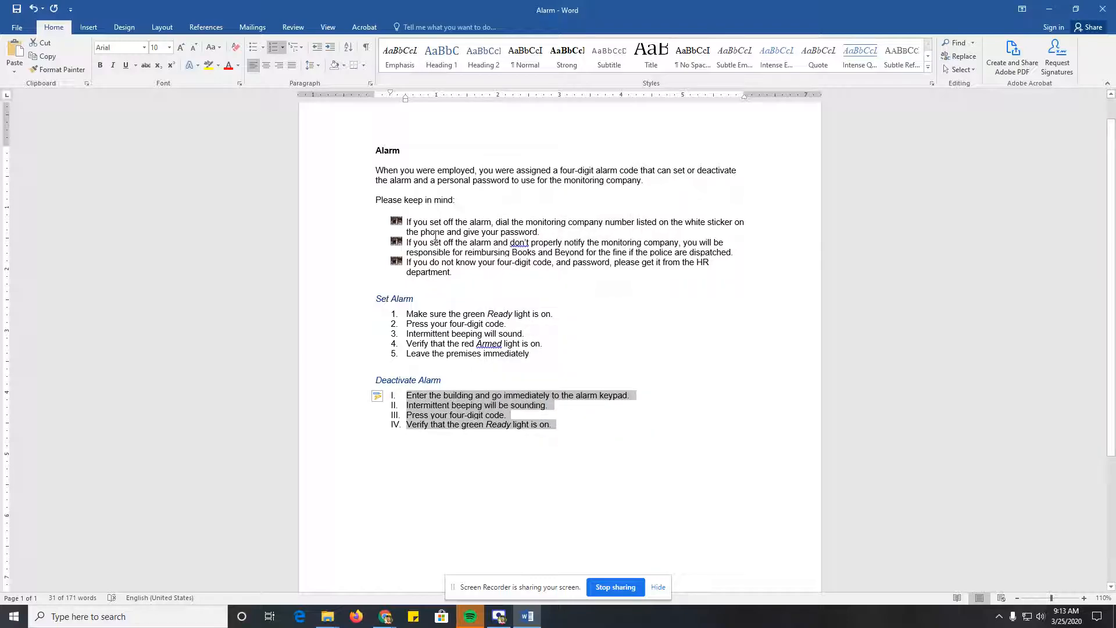
click(284, 50)
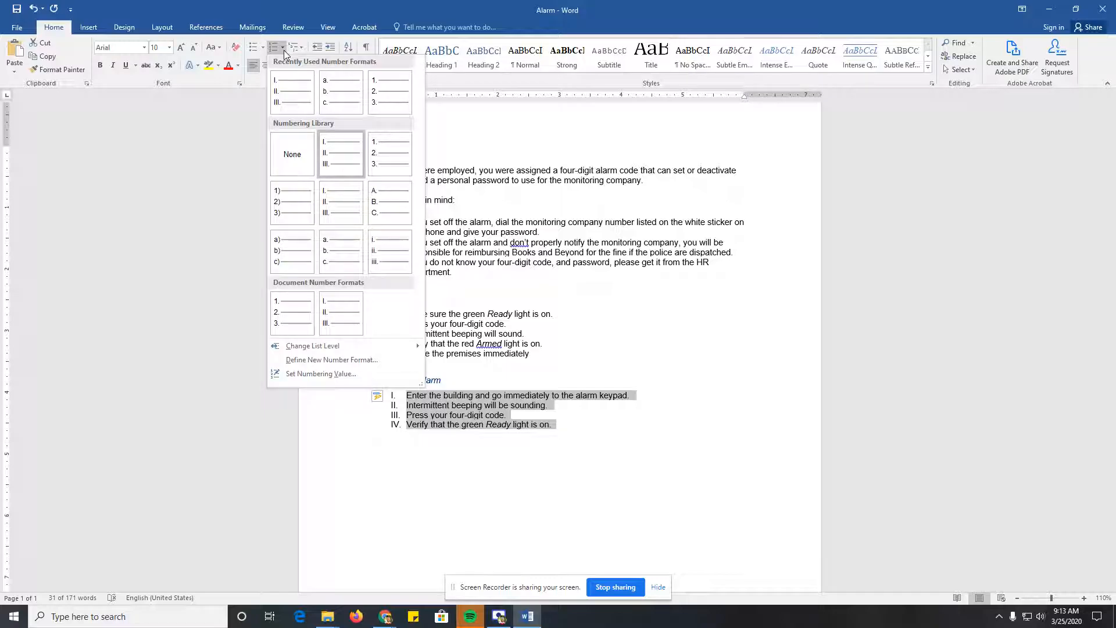
click(323, 373)
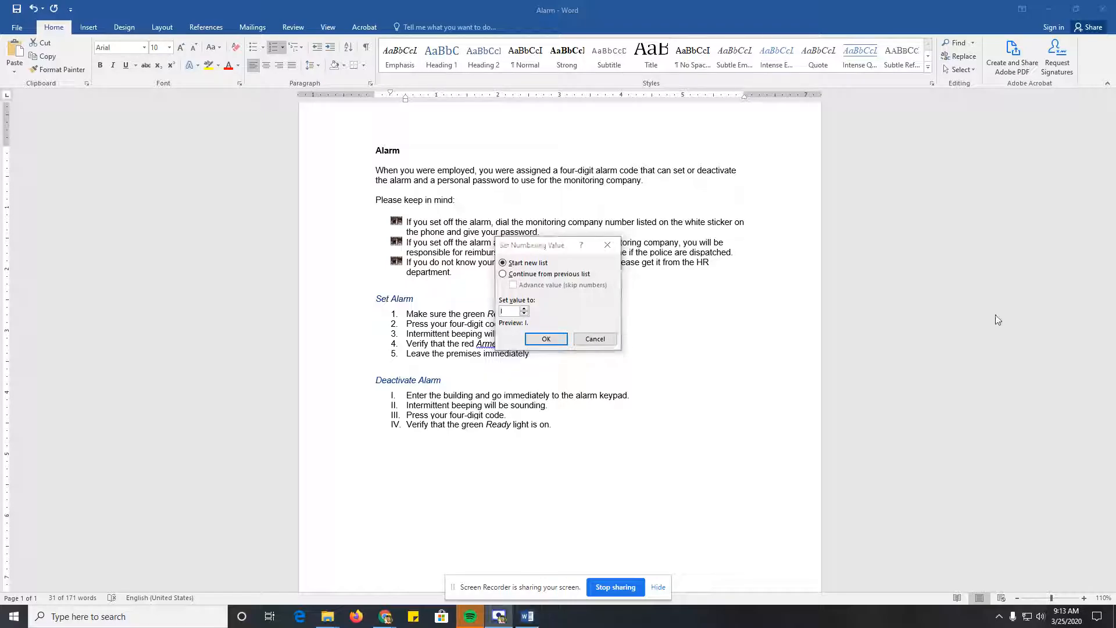
click(579, 341)
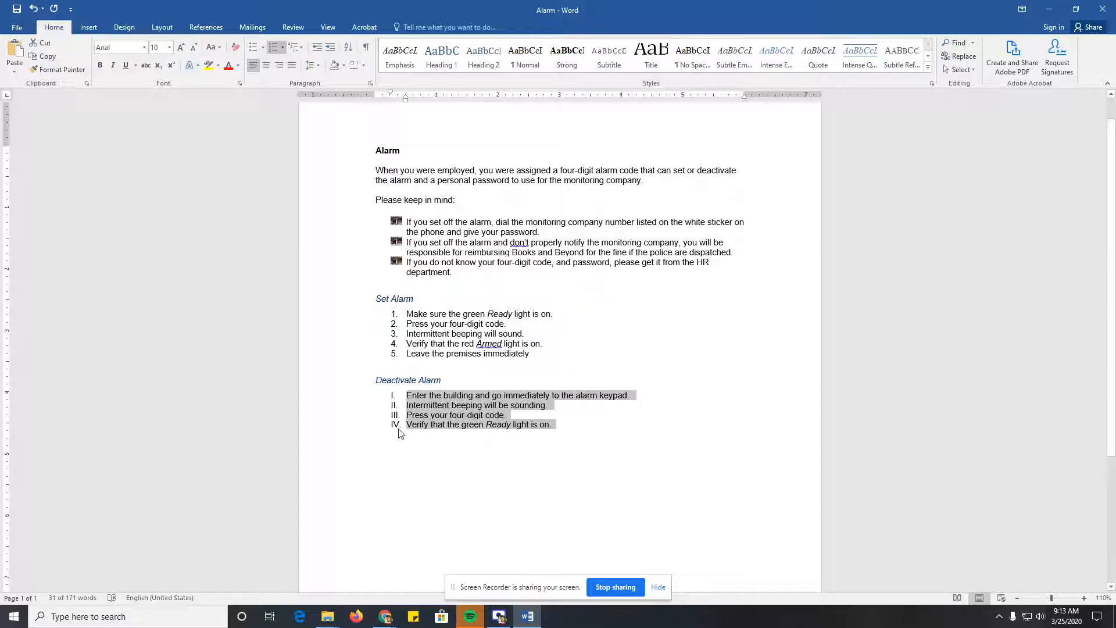
click(382, 365)
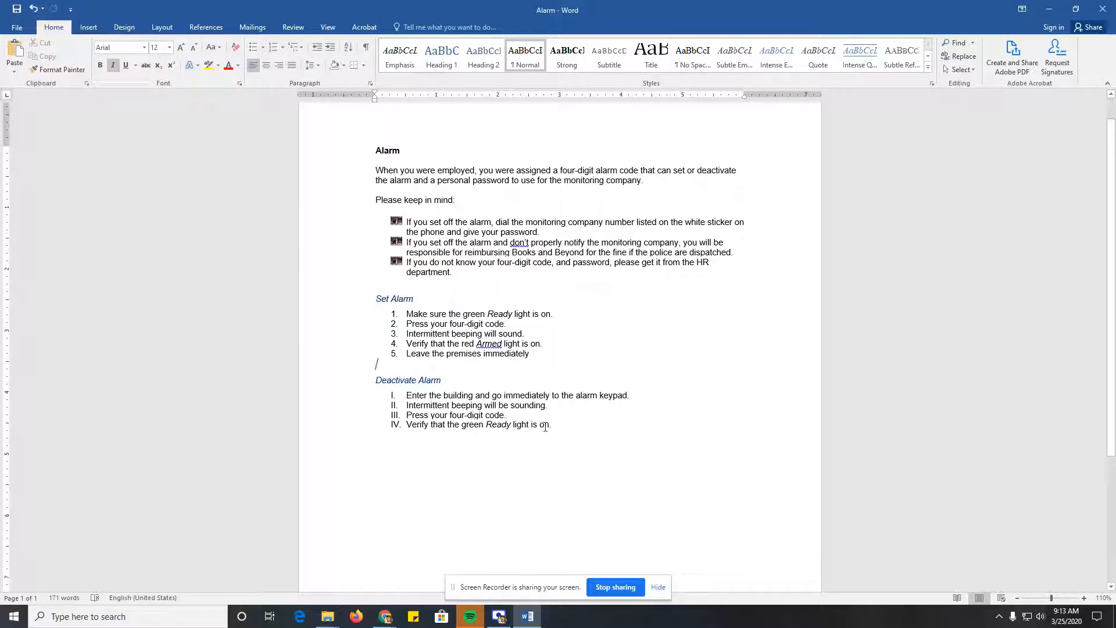
drag(551, 425, 421, 398)
click(526, 334)
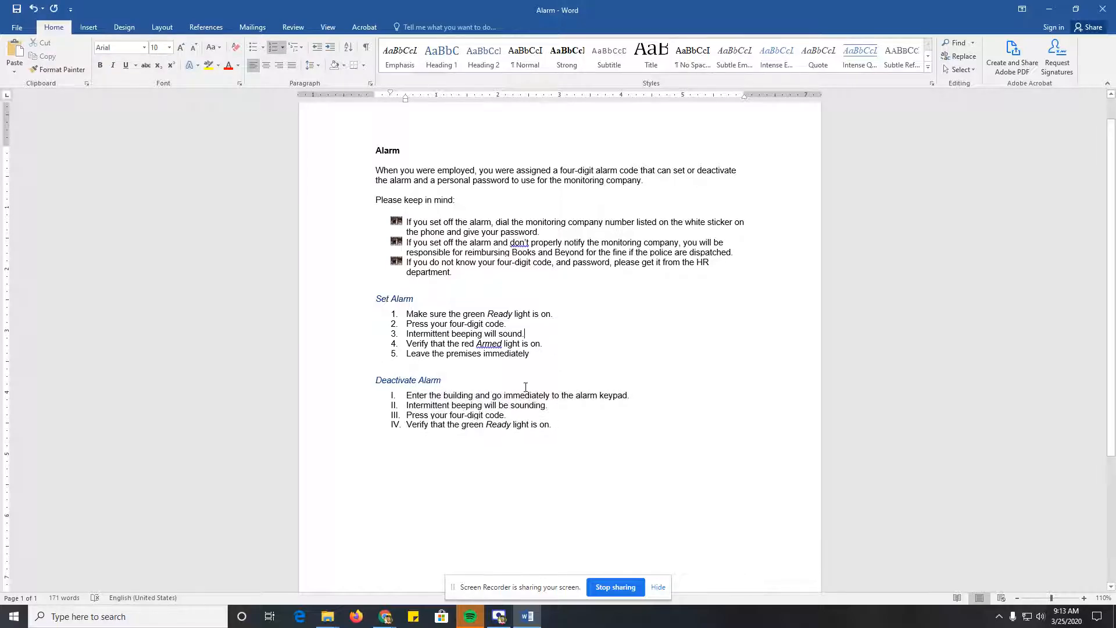
Switch the numbering of all four Deactivate Alarm items to the recently used a. b. c. format.
drag(544, 423, 407, 396)
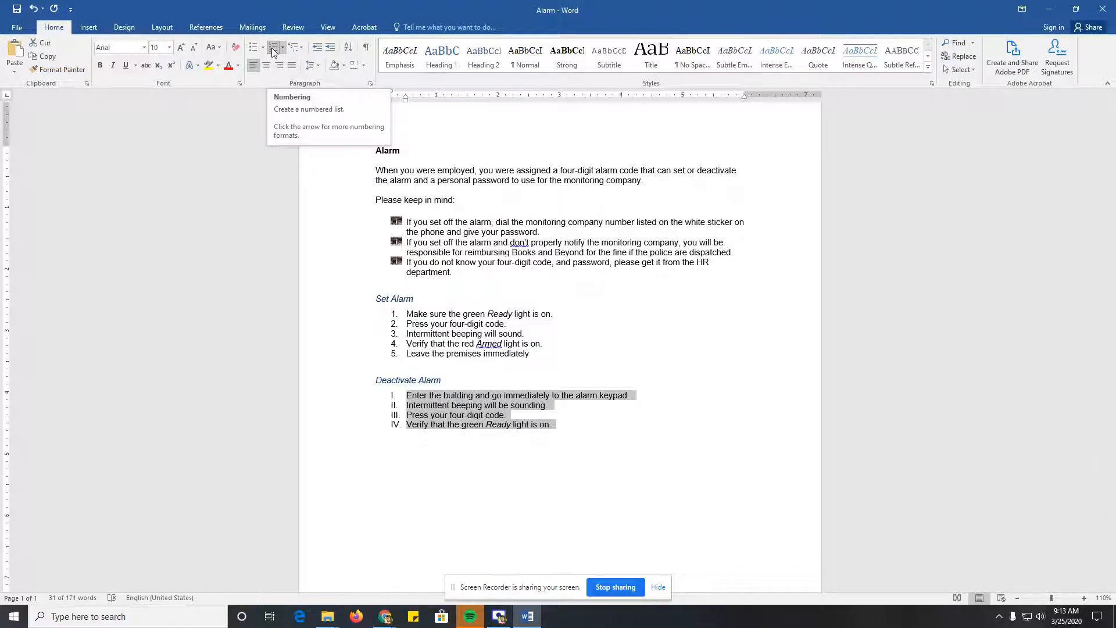
click(282, 48)
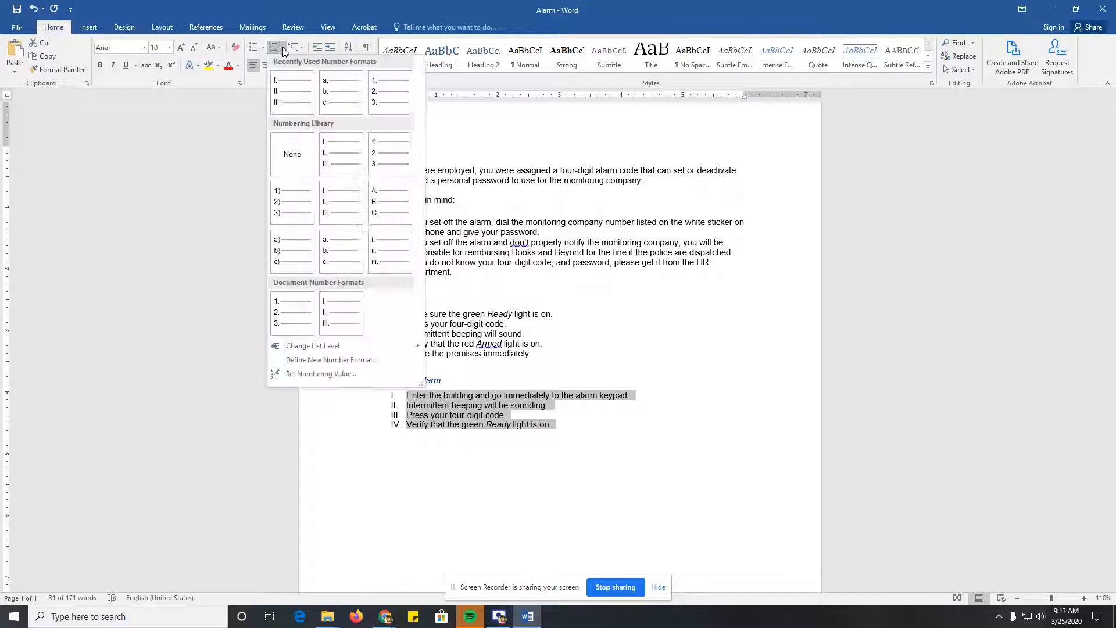
click(337, 93)
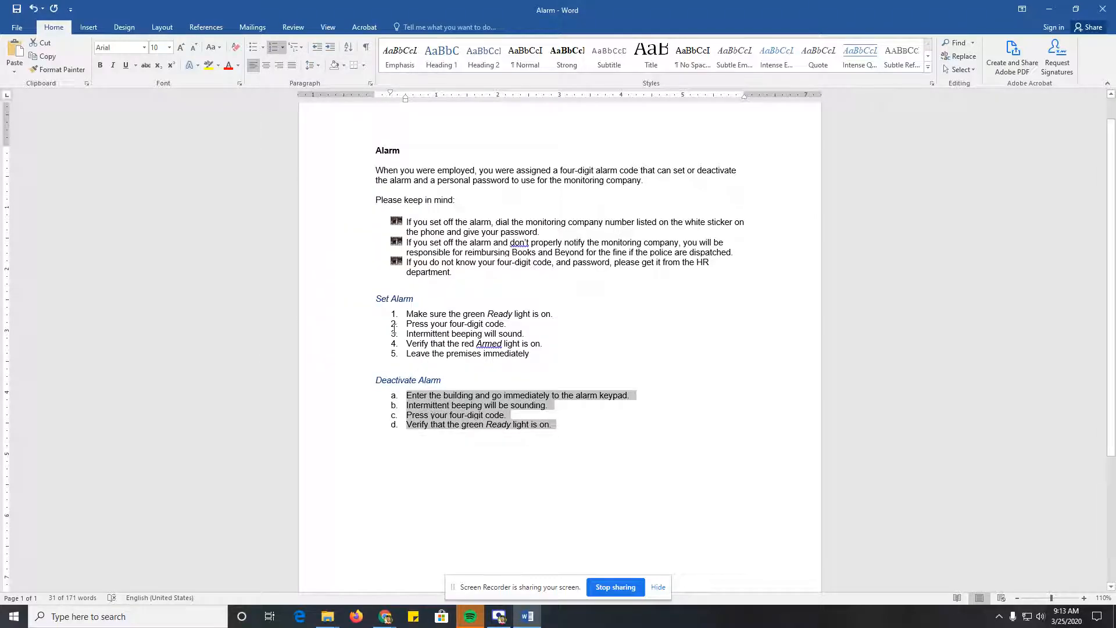
Set the numbering value of the Deactivate Alarm list so that it starts a new list at f.
click(282, 48)
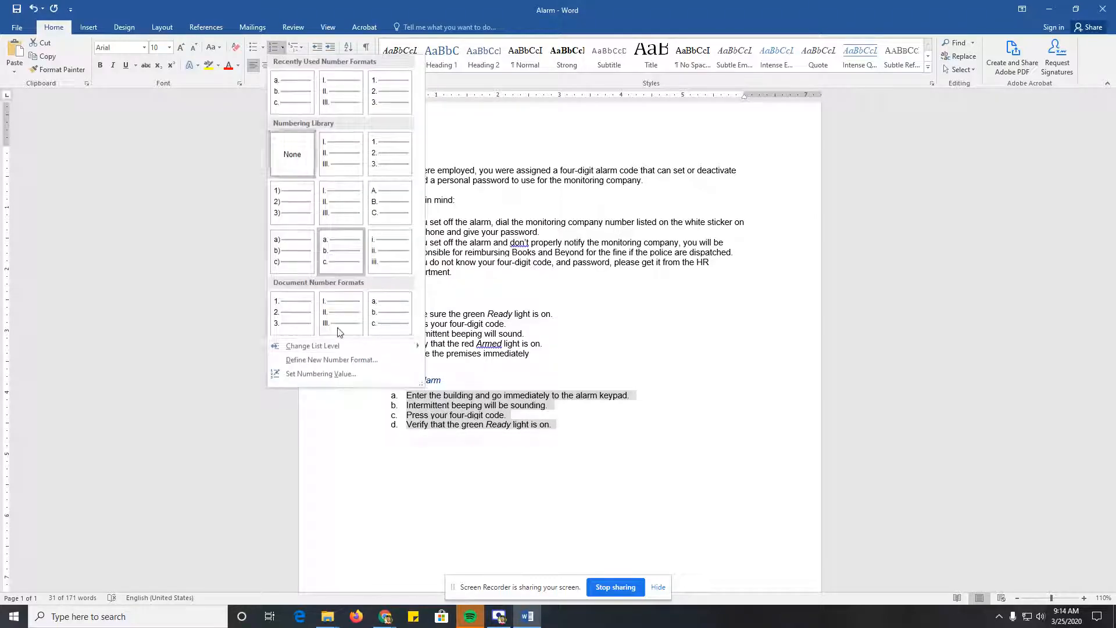
click(337, 377)
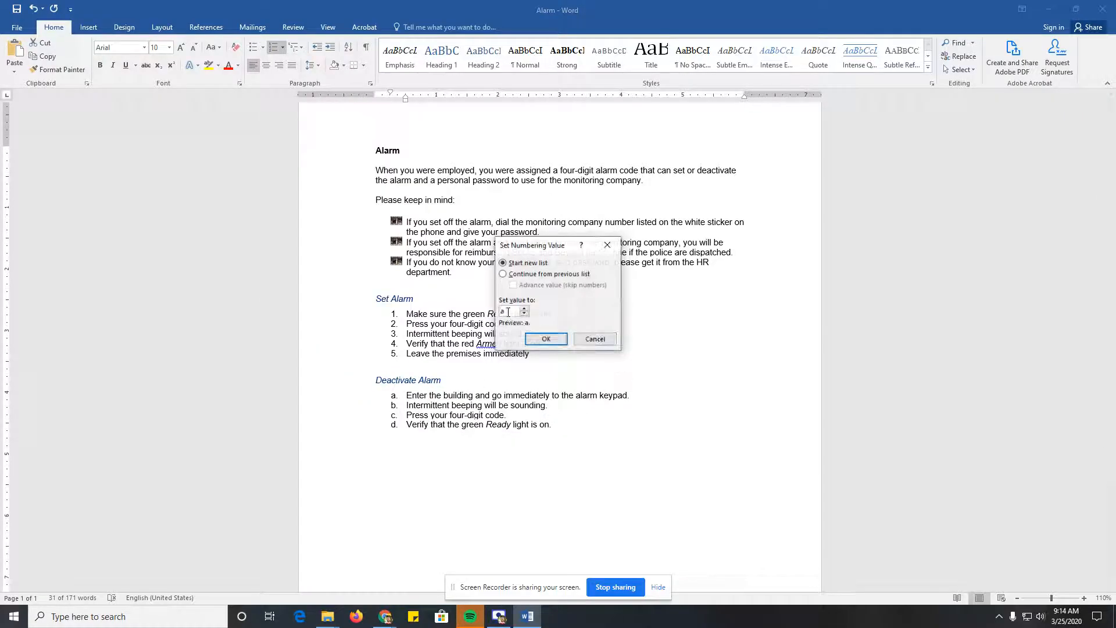
text(f)
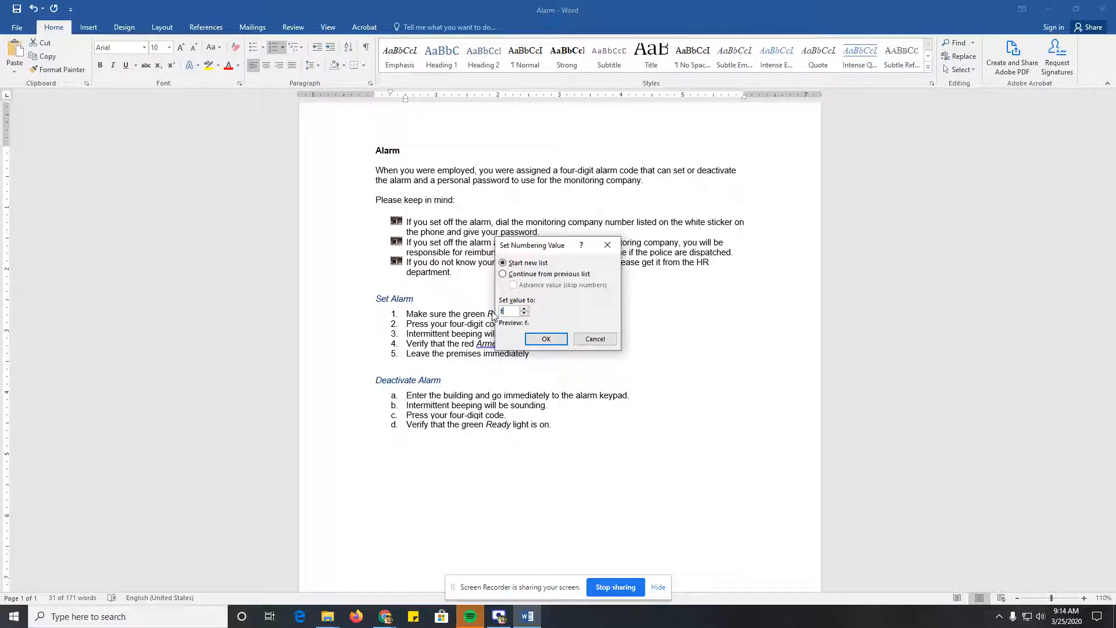
click(543, 337)
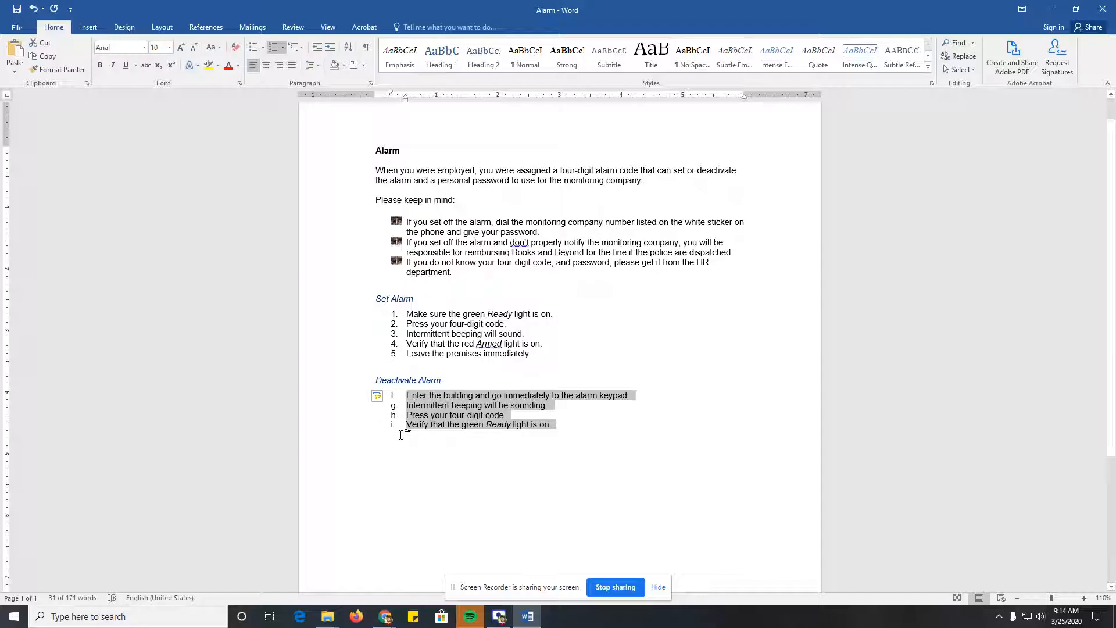
Set the numbering value of the Set Alarm list so that it starts a new list at 4.
click(410, 341)
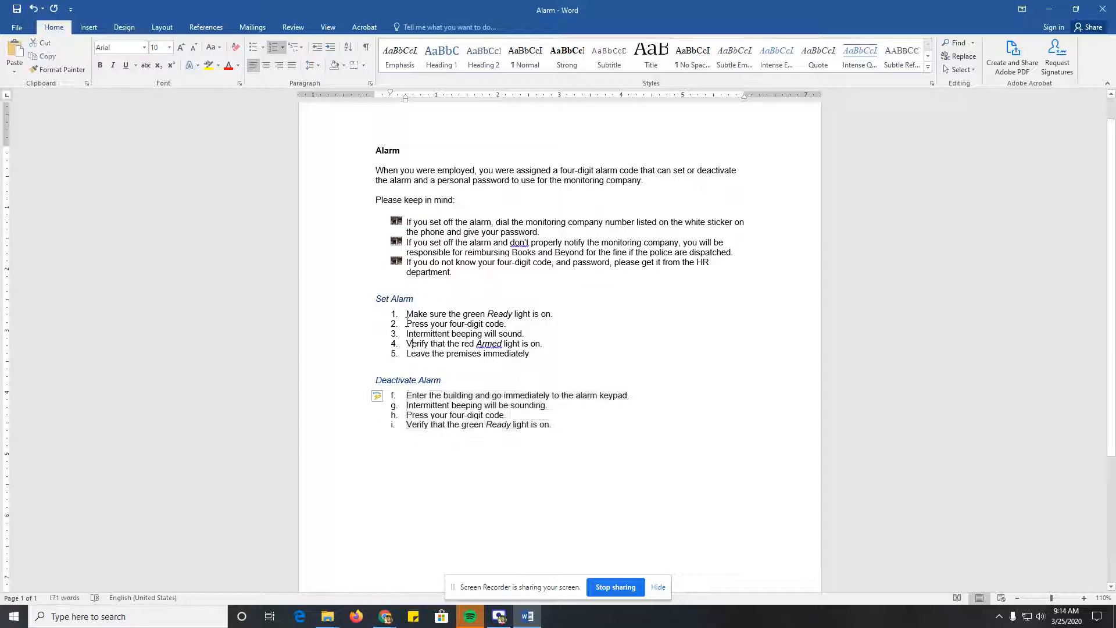
click(406, 315)
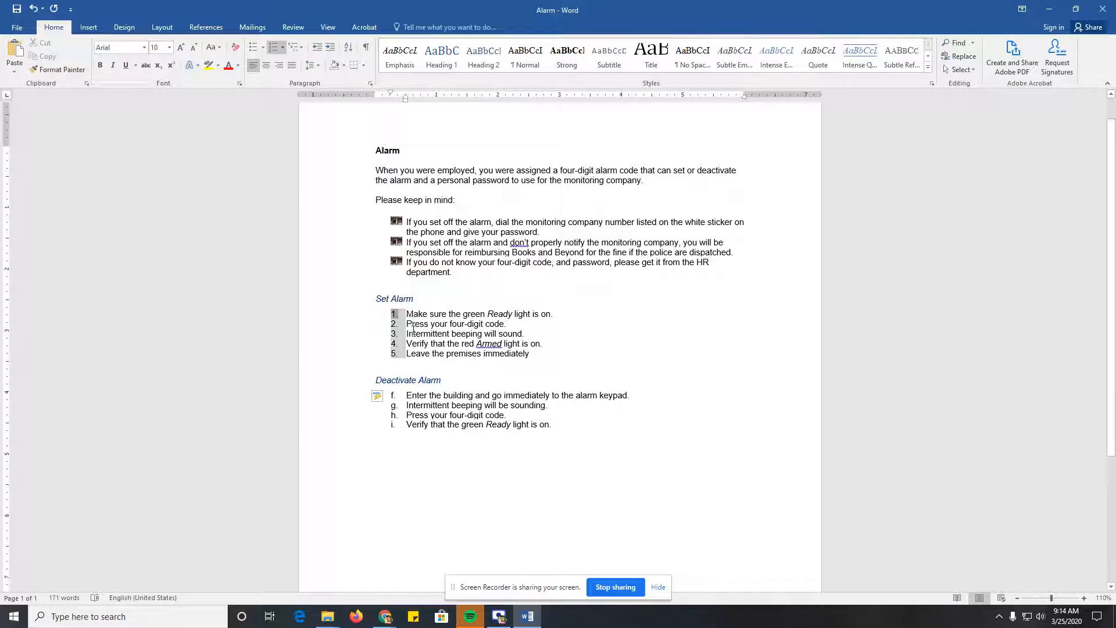
click(414, 333)
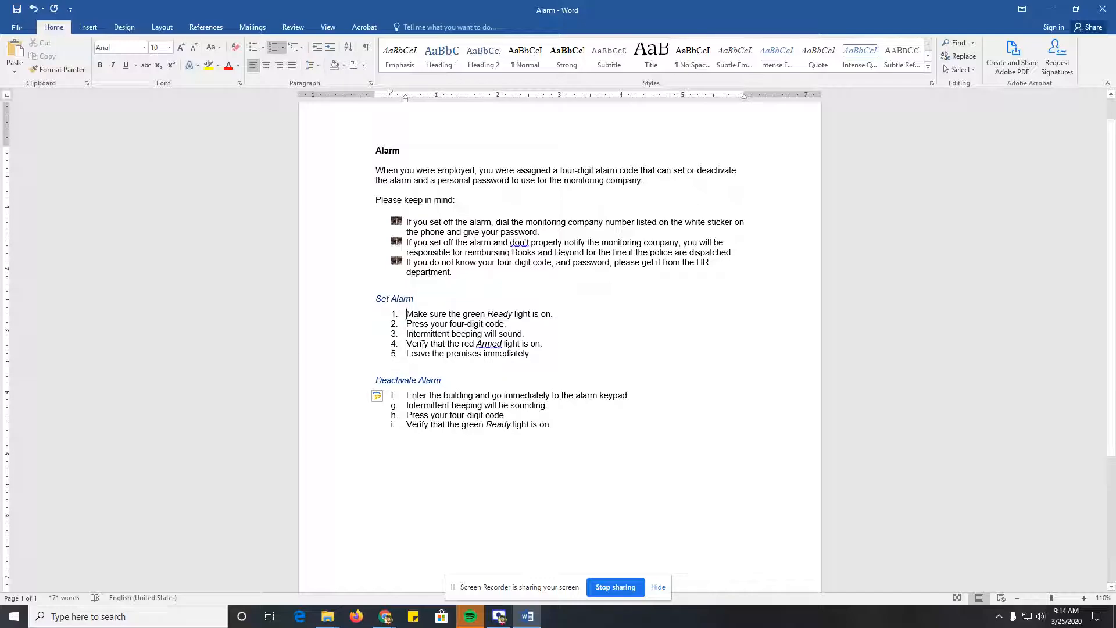
click(283, 47)
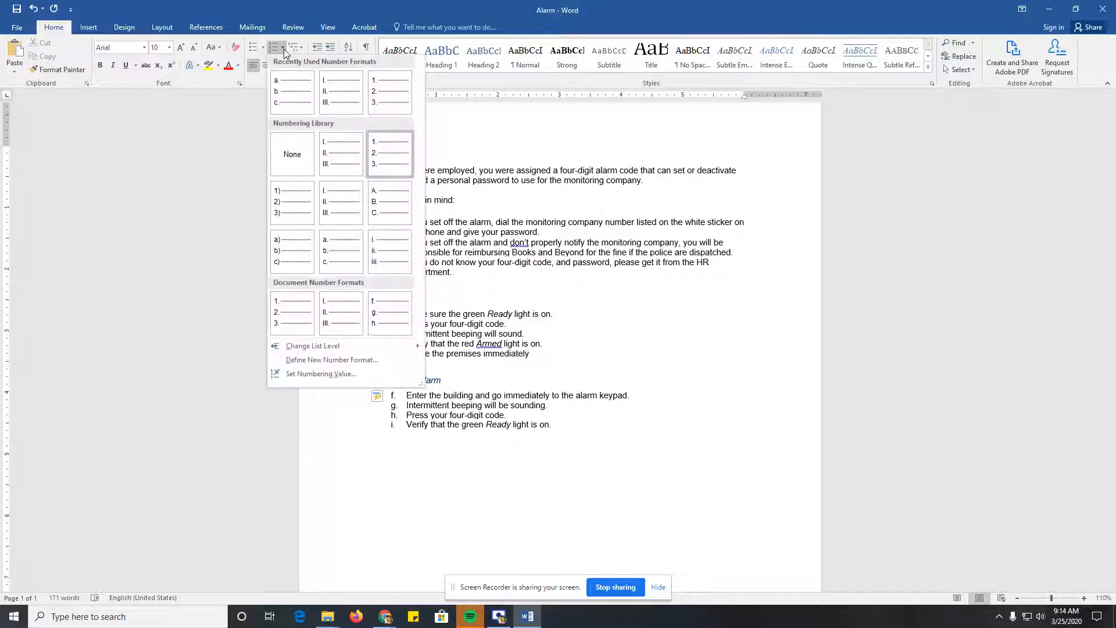
click(321, 373)
text(4)
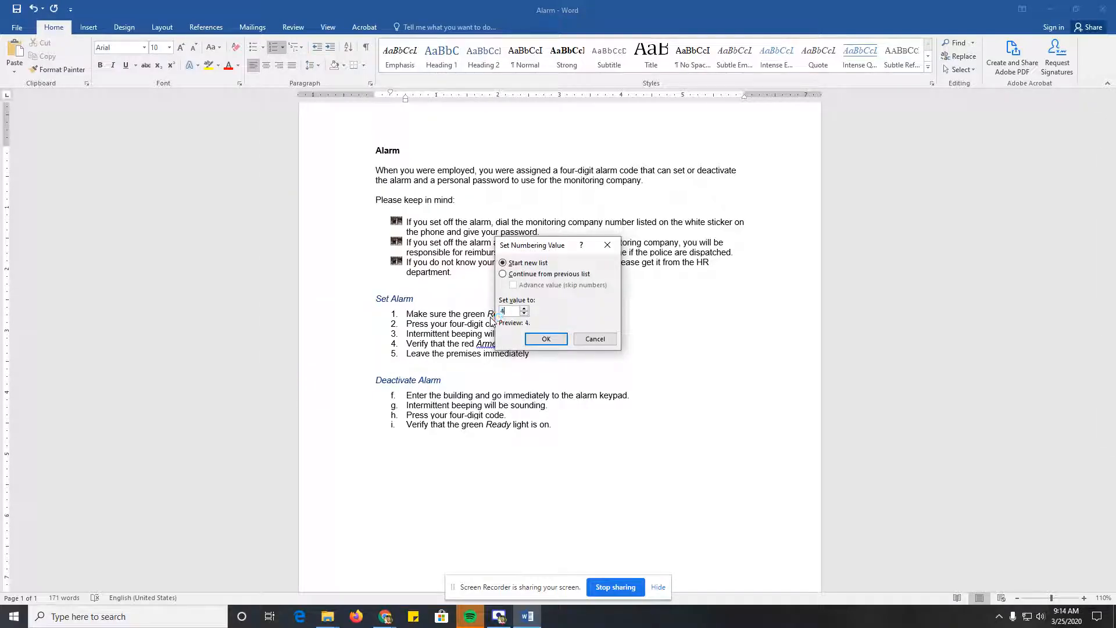
click(552, 340)
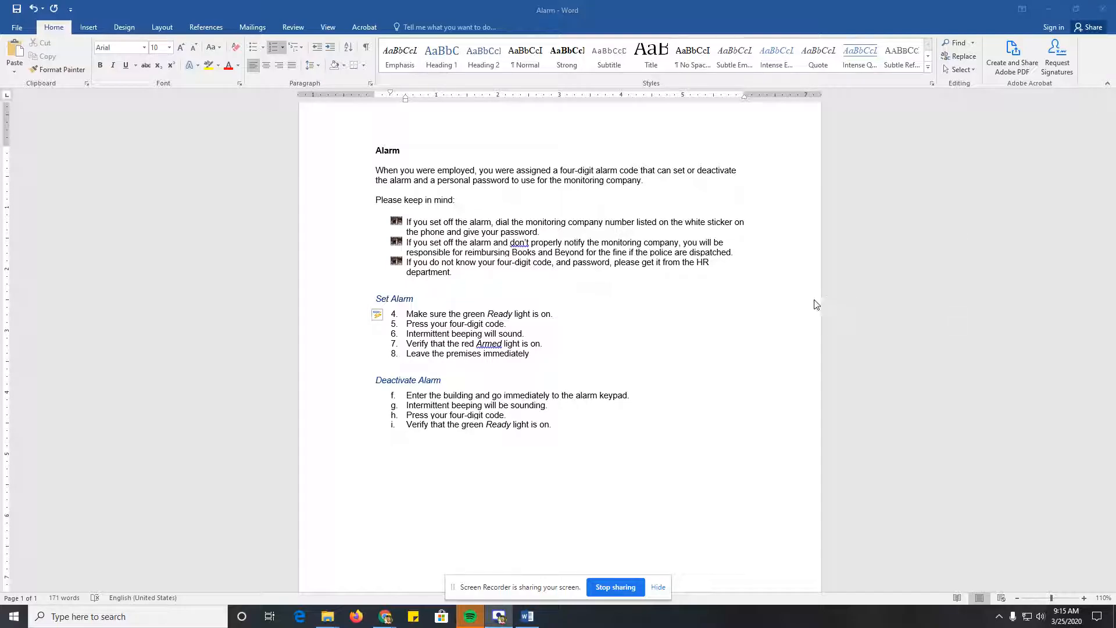
Define a new number format with Right alignment for all five Set Alarm items, keeping the 1, 2, 3 number style.
drag(530, 353, 421, 315)
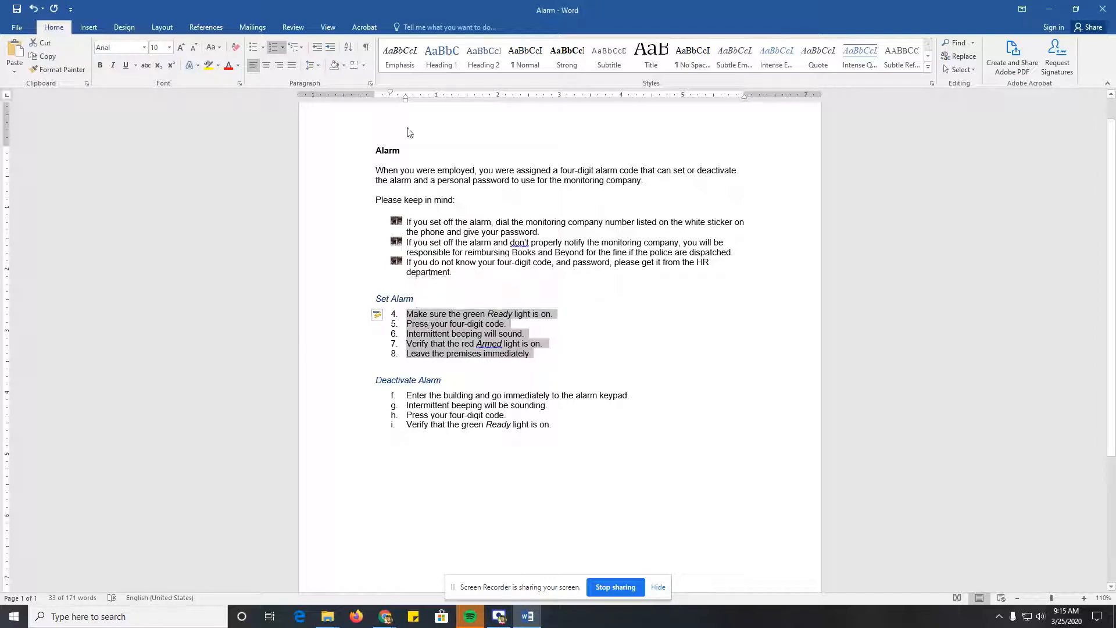
click(283, 49)
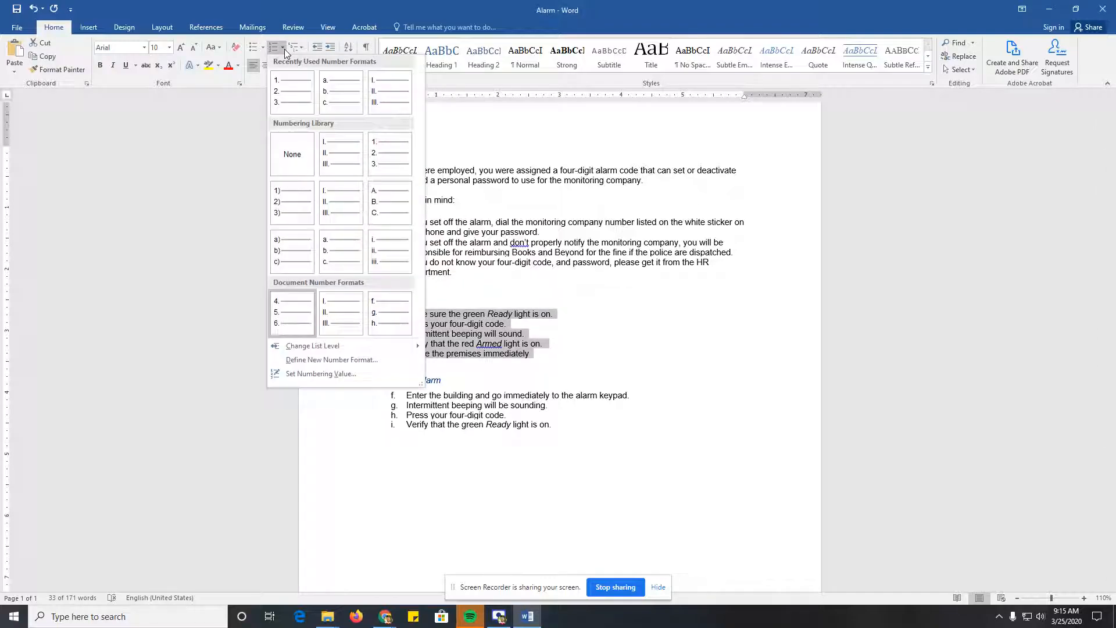
click(336, 357)
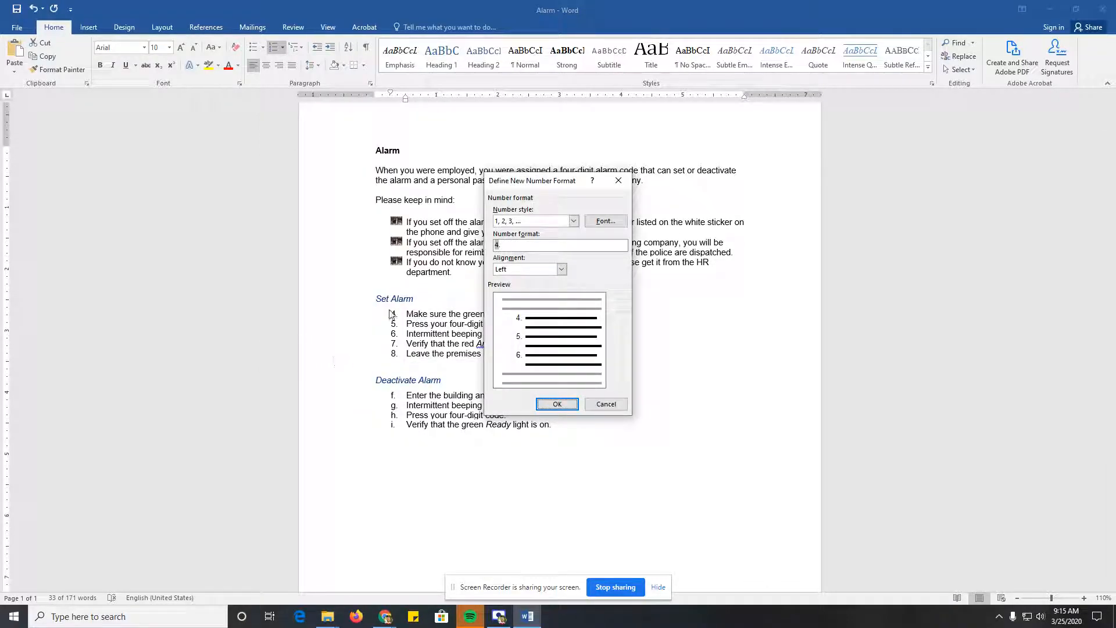
click(512, 270)
click(510, 292)
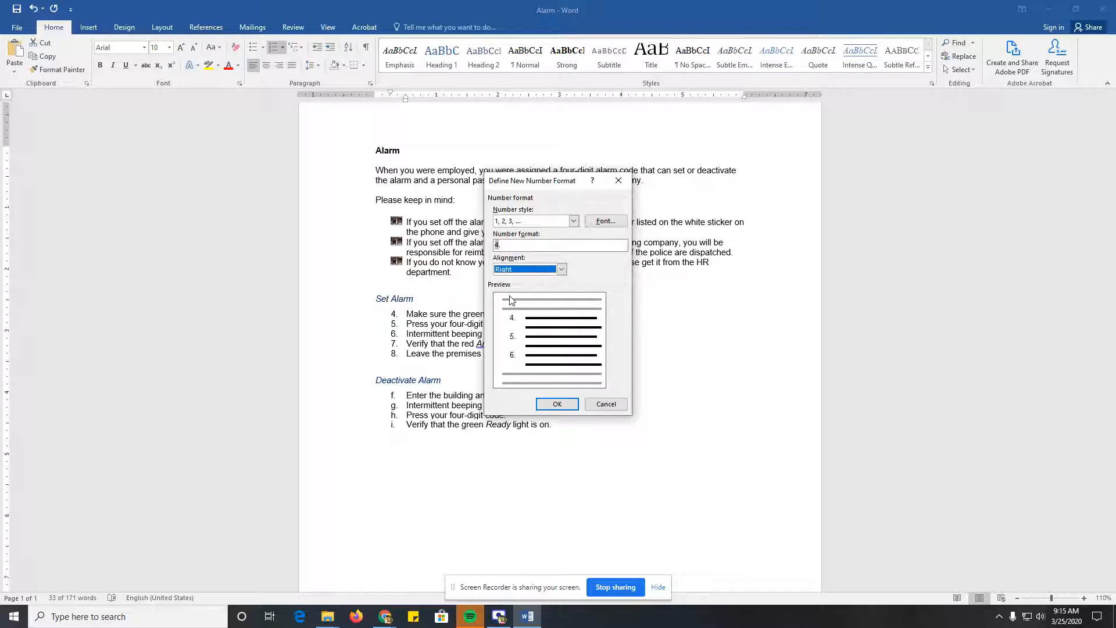
click(556, 403)
click(407, 325)
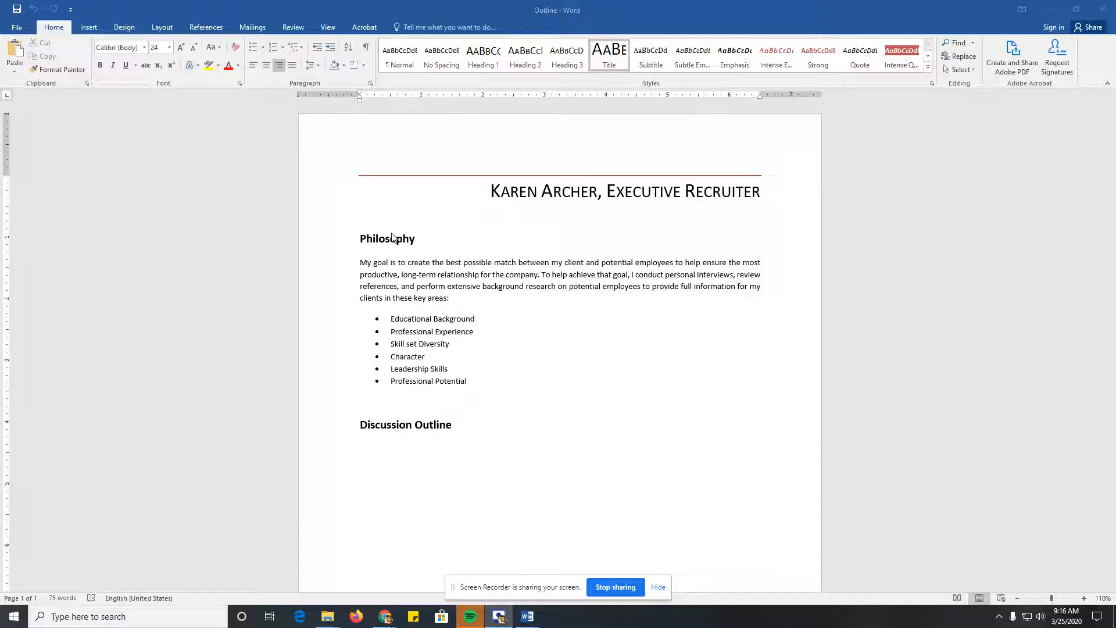
In the Outline document, start a multilevel list in the 1. a. i. format on the blank line under the Discussion Outline heading.
click(406, 441)
click(361, 451)
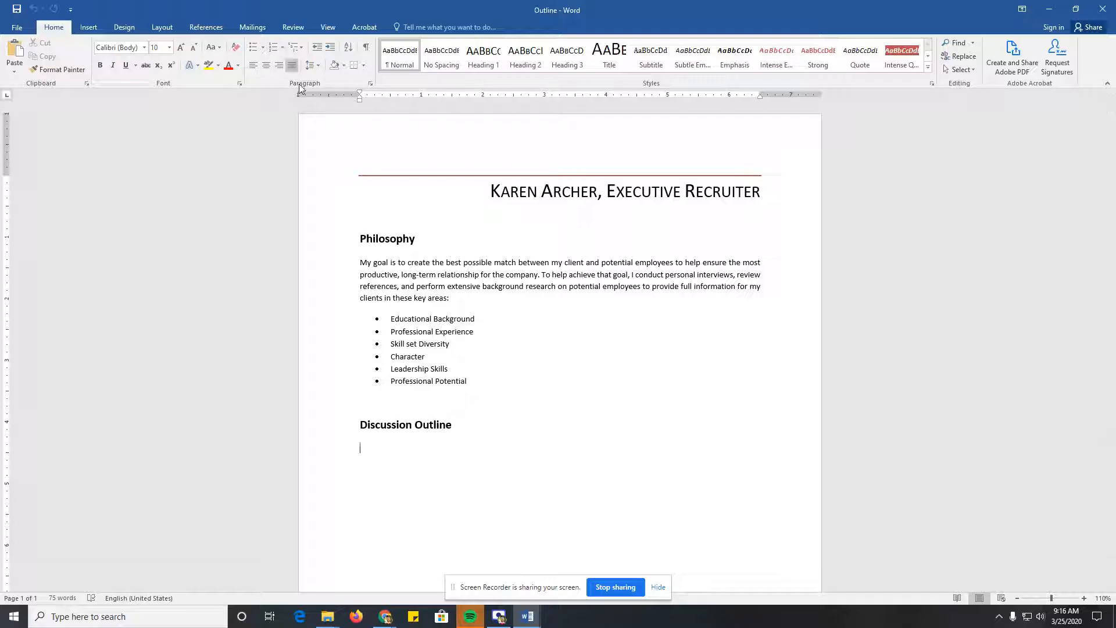
click(302, 48)
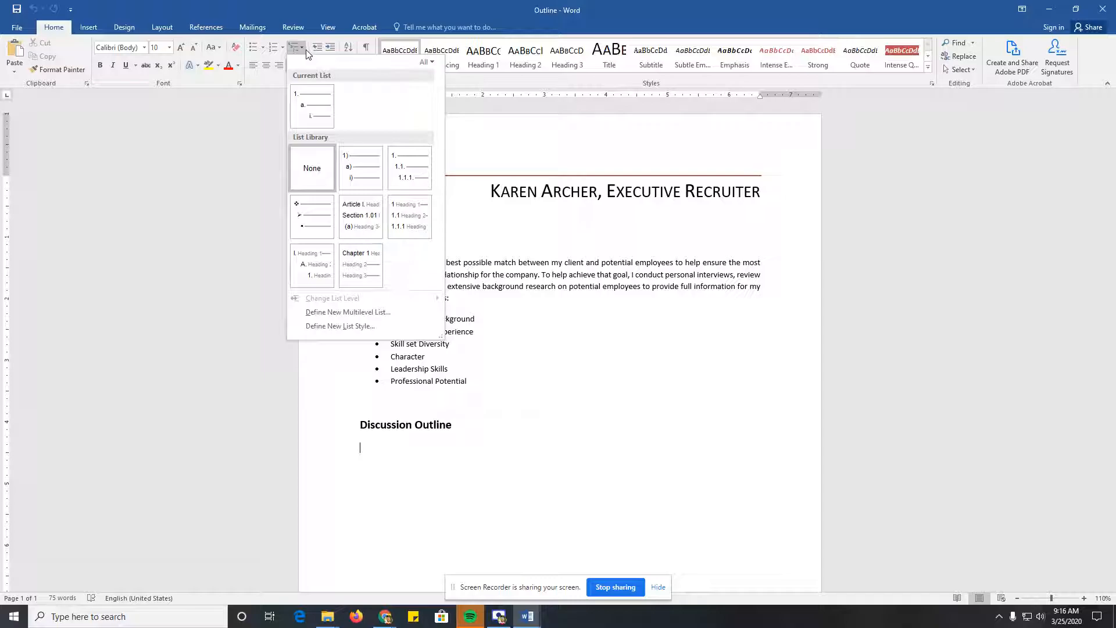
mouse_move(301, 103)
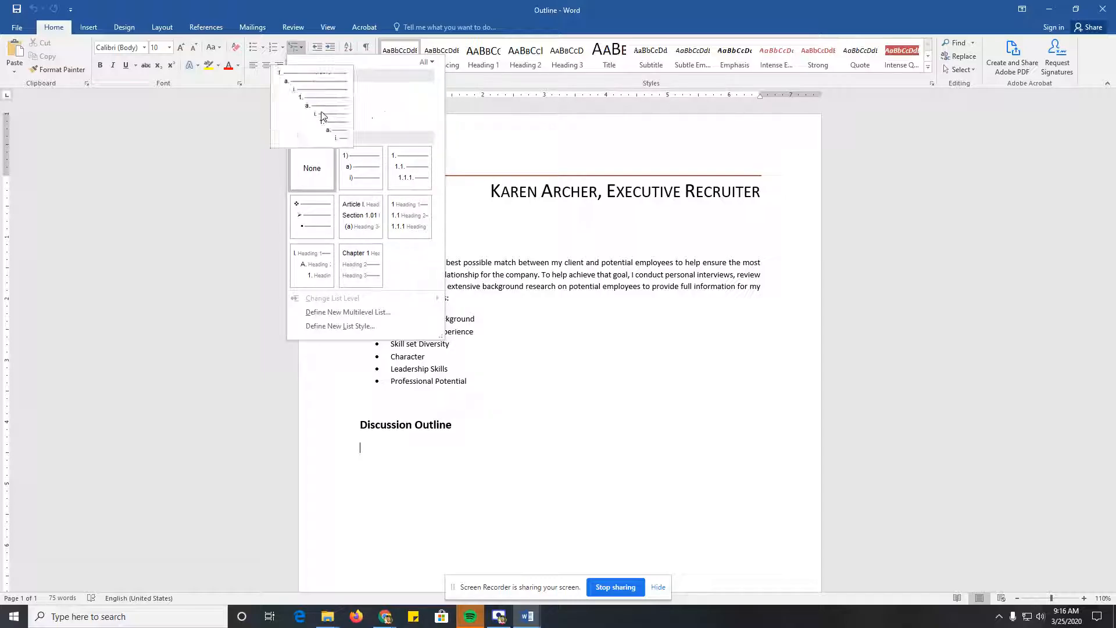
mouse_move(343, 163)
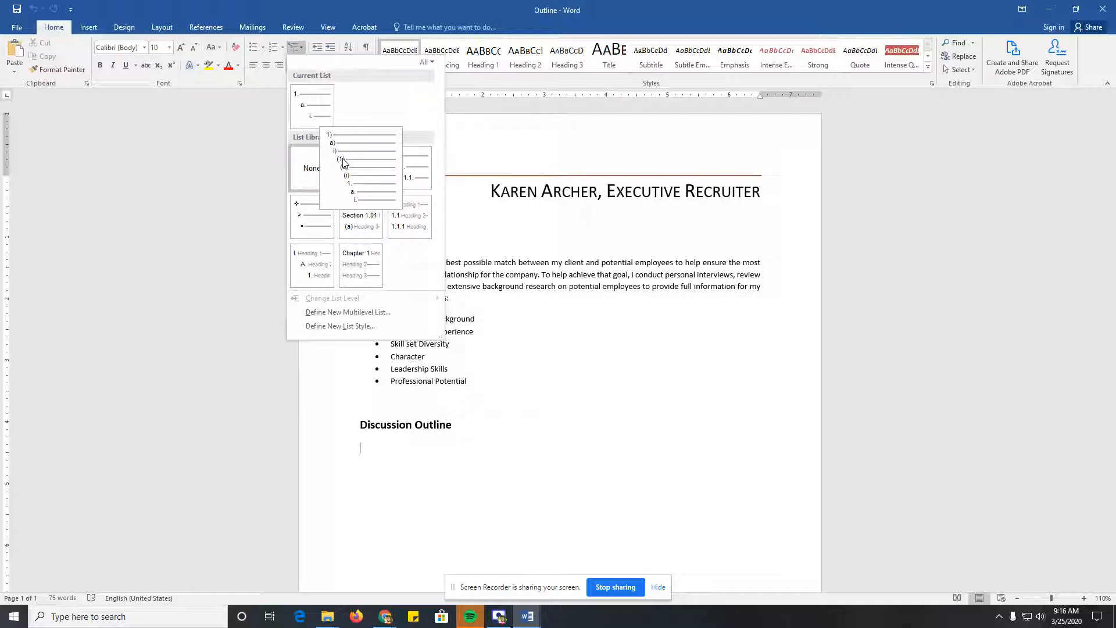
mouse_move(331, 121)
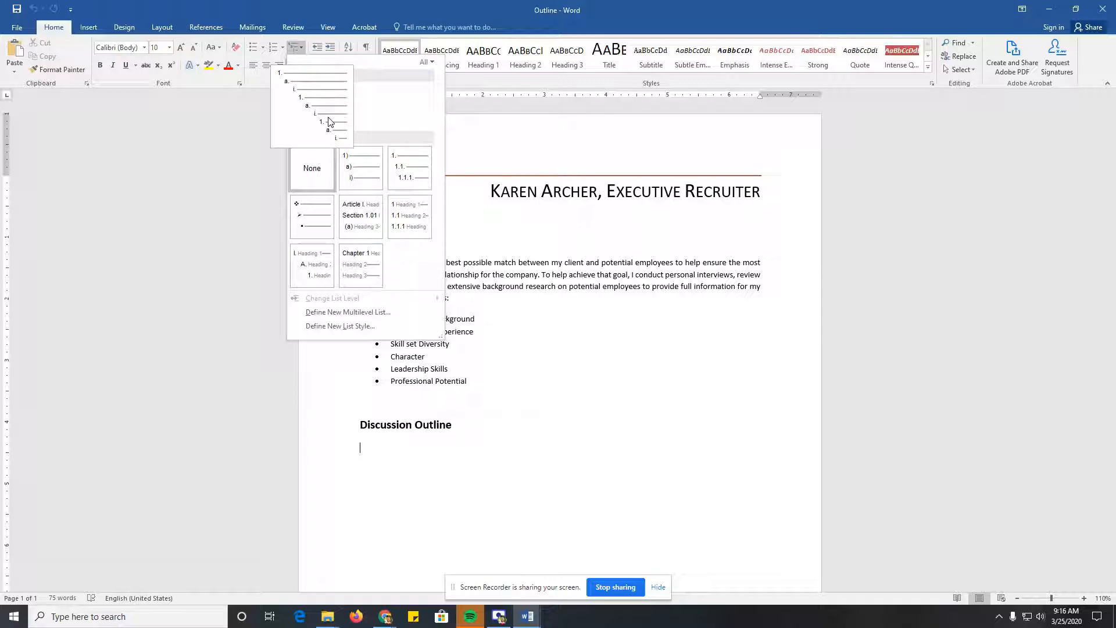
click(329, 122)
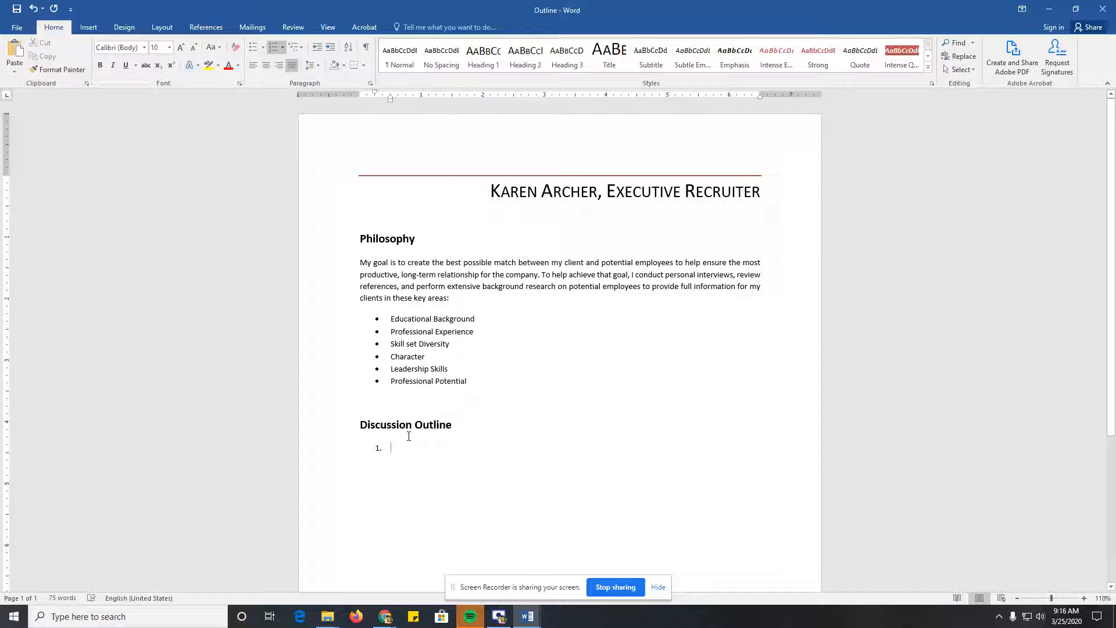
Enter "Experience" and "Communication with Client" as the first two top-level items of the Discussion Outline list.
text(Experience )
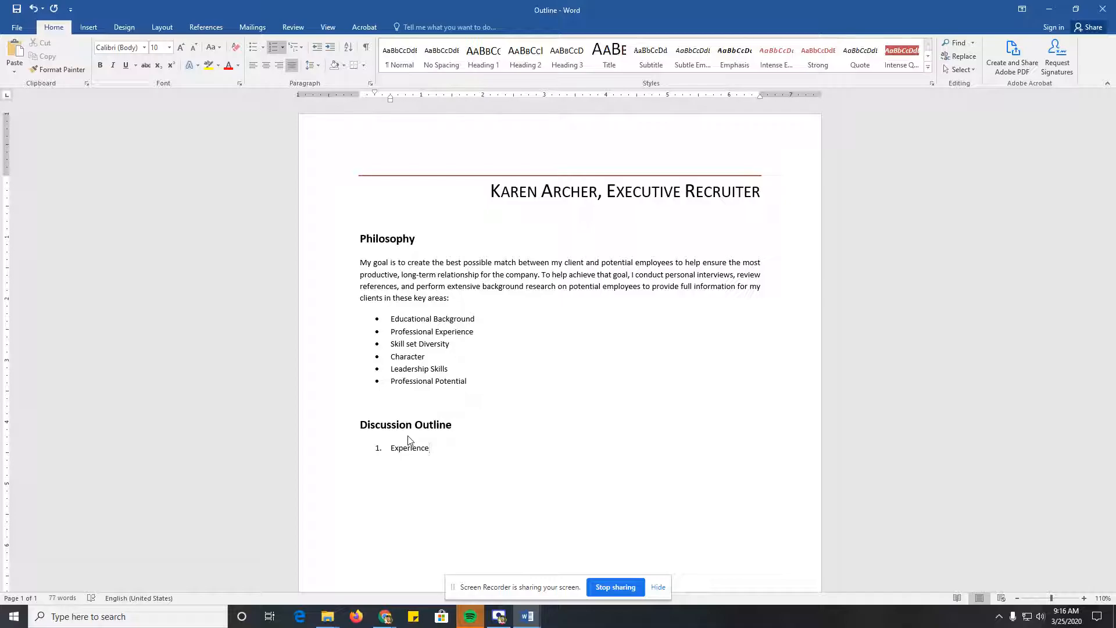
text(Communication with Client)
key(Return)
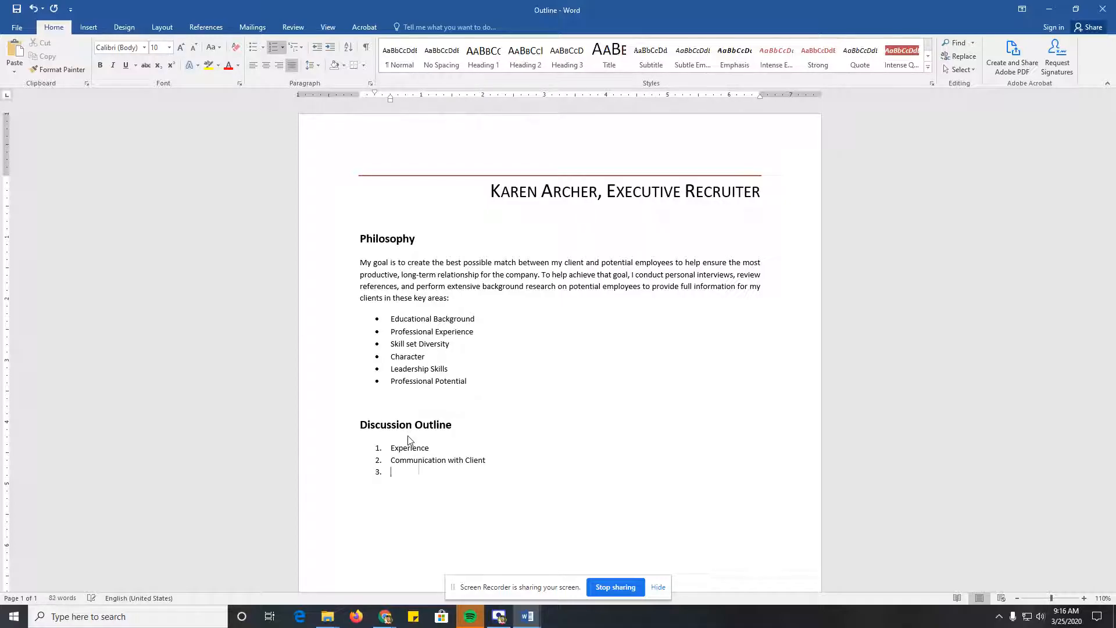
Add the second-level item "Initial Meeting" under Communication with Client, with "Identify Position" as a third-level item beneath it.
key(Tab)
text(Initial Meeting)
key(Return)
key(Tab)
text(Idenit)
key(BackSpace)
key(BackSpace)
text(tify )
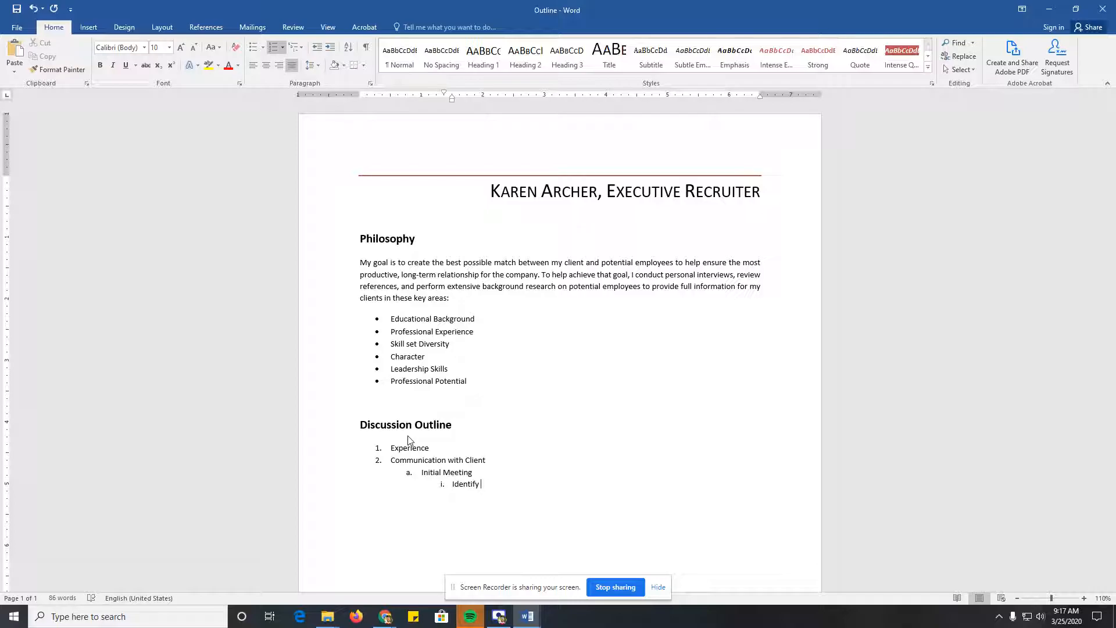
text(Position)
Add "Secondary Meeting" as another second-level item under Communication with Client, after the Identify Position entry.
key(Tab)
key(Tab)
key(shift+Tab)
key(shift+Tab)
text(Secondary Meeting)
Add the placeholder text "Dfdjfkjdkjf" as a third-level item under Secondary Meeting and start a new top-level item after it.
key(Tab)
text(Dfdjfkjdkjf)
key(Return)
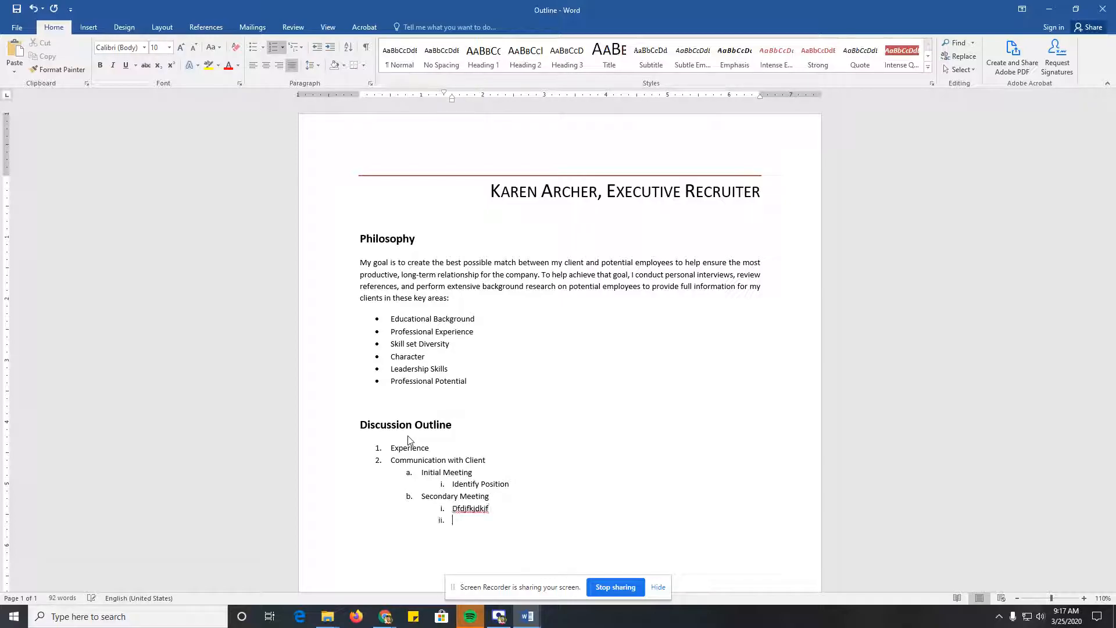
key(shift+Tab)
key(shift+Tab)
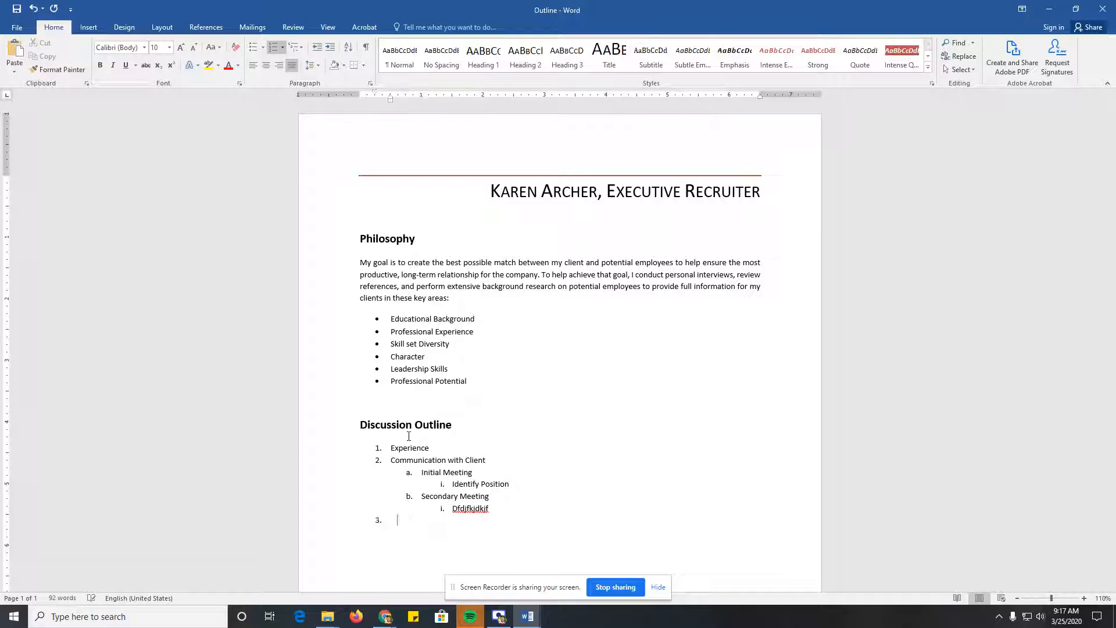